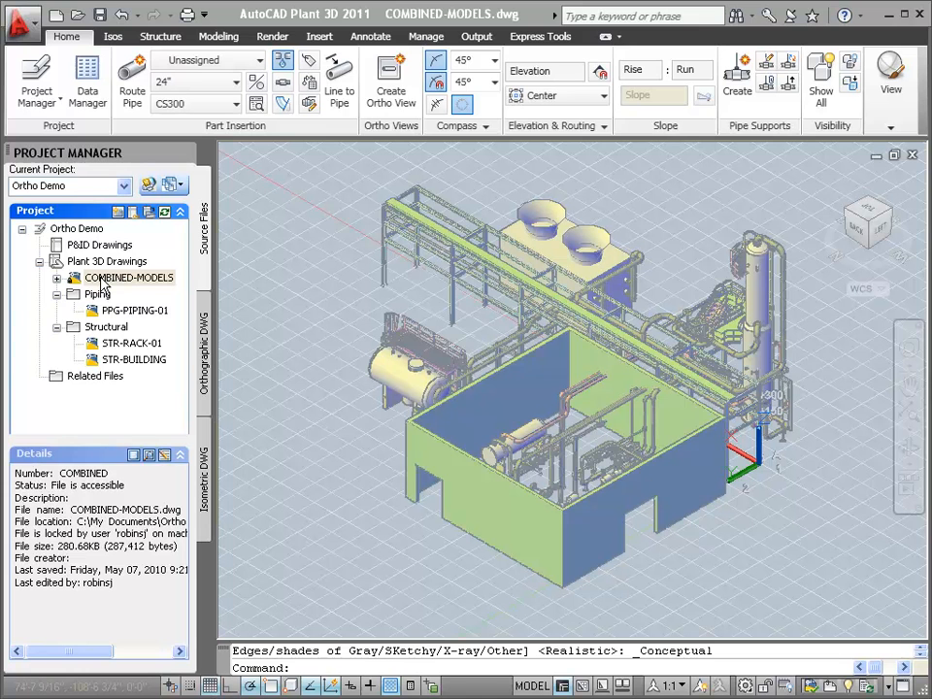
# - Create a new orthographic drawing named Combine Plan View from the combined models
pyautogui.click(390, 105)
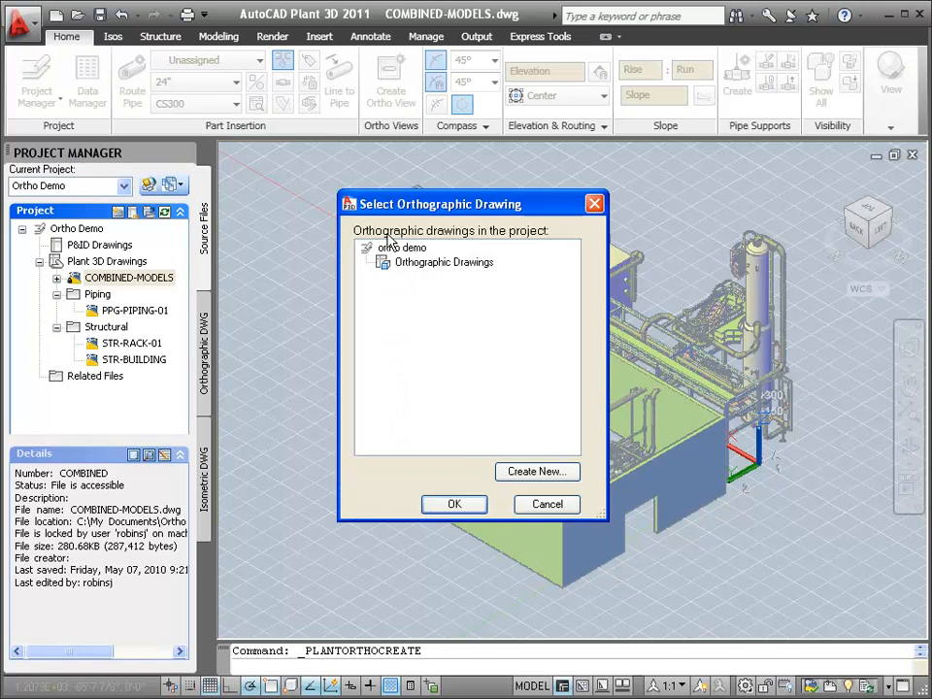
pyautogui.click(535, 474)
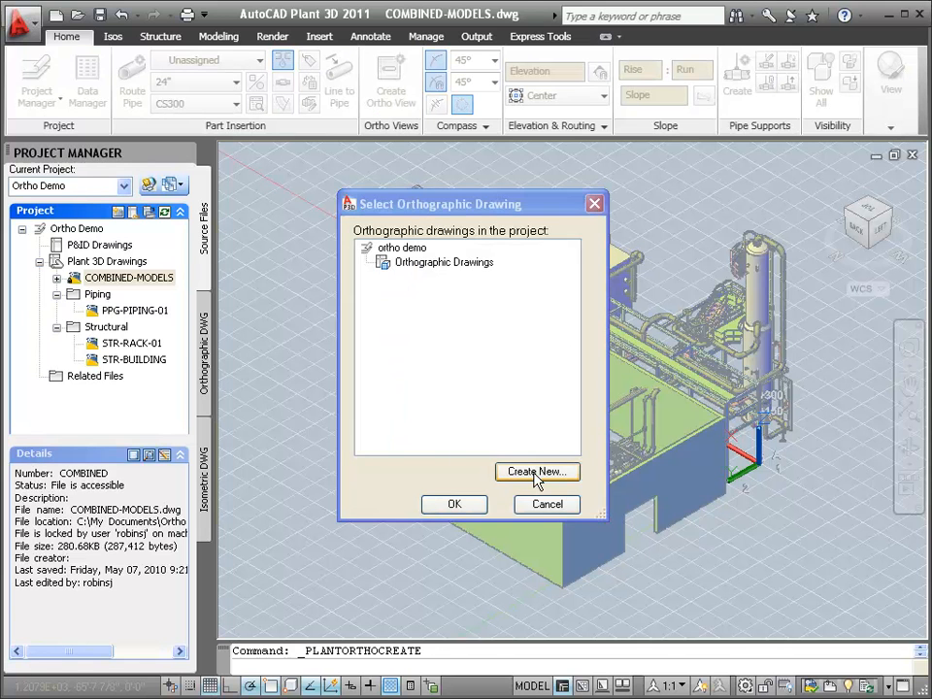
pyautogui.write('C')
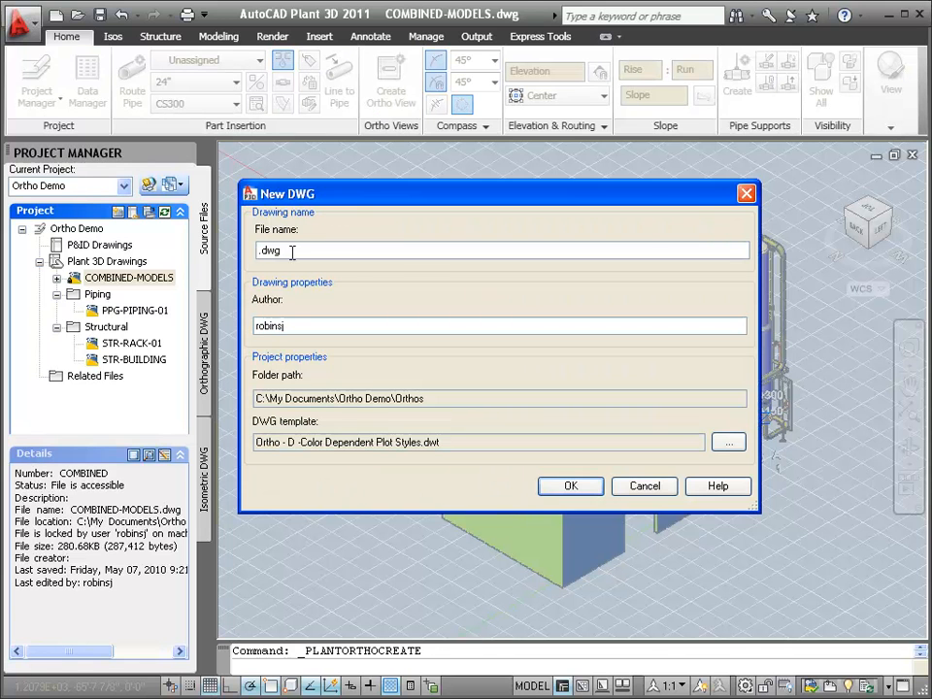
pyautogui.write('ombine P')
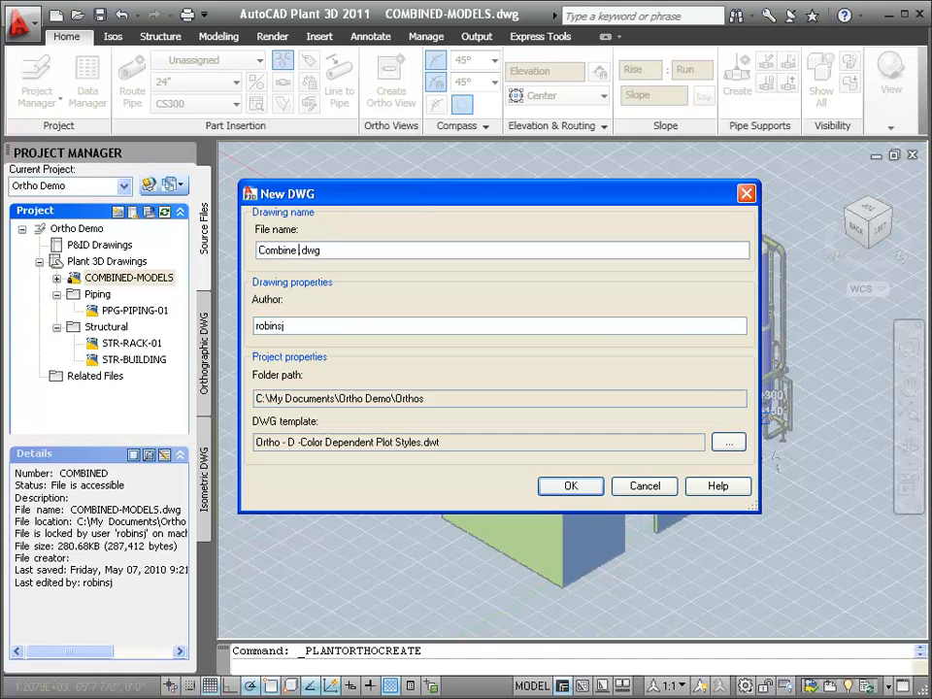
pyautogui.write('lan View')
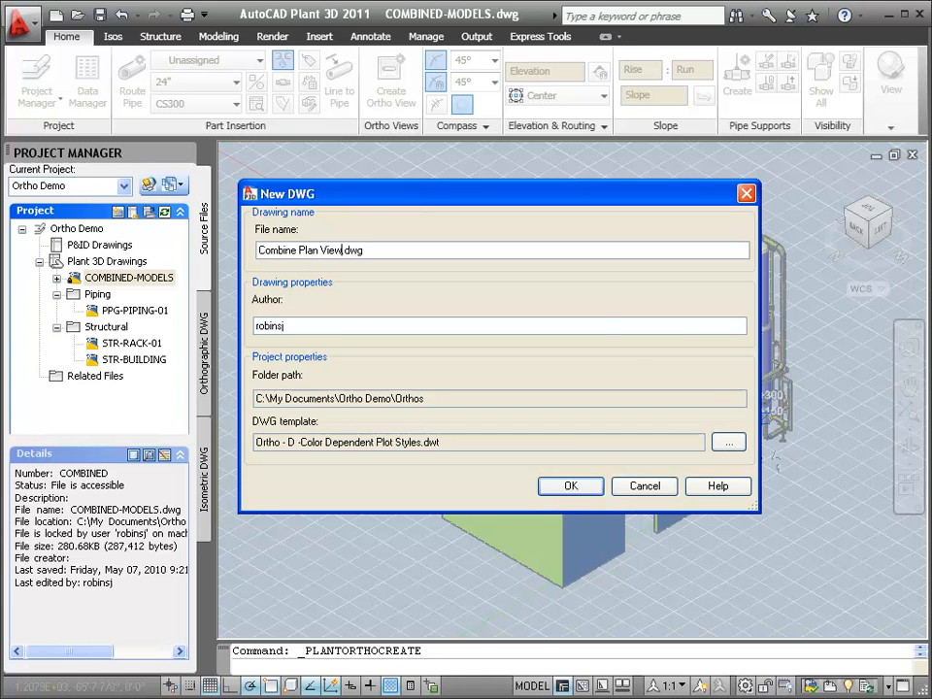
pyautogui.click(572, 491)
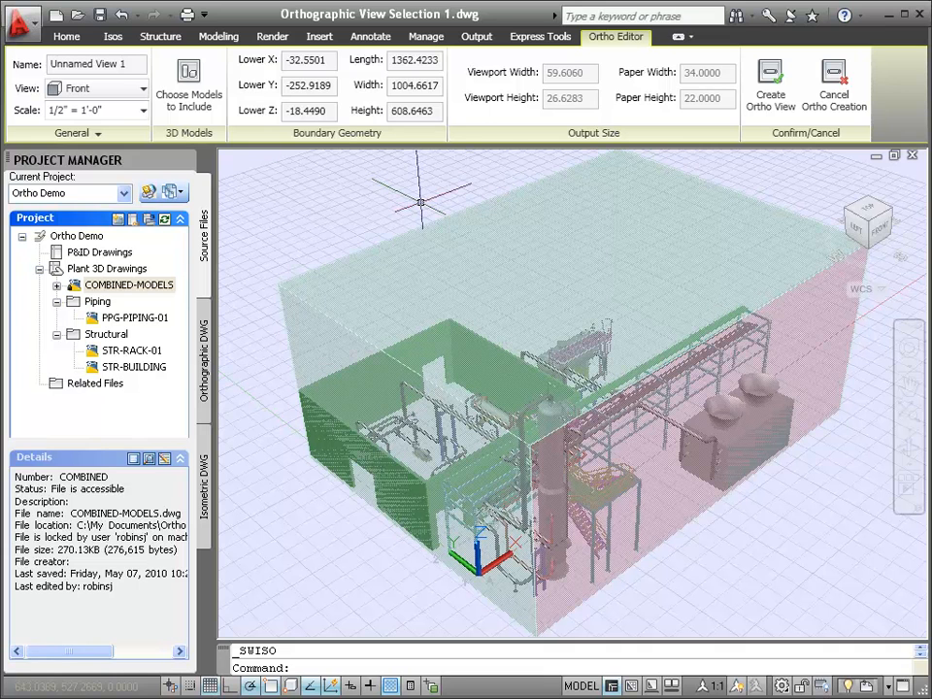
# - Name the orthographic view Plan View and set its view direction to Top
pyautogui.tripleClick(133, 64)
pyautogui.write('P')
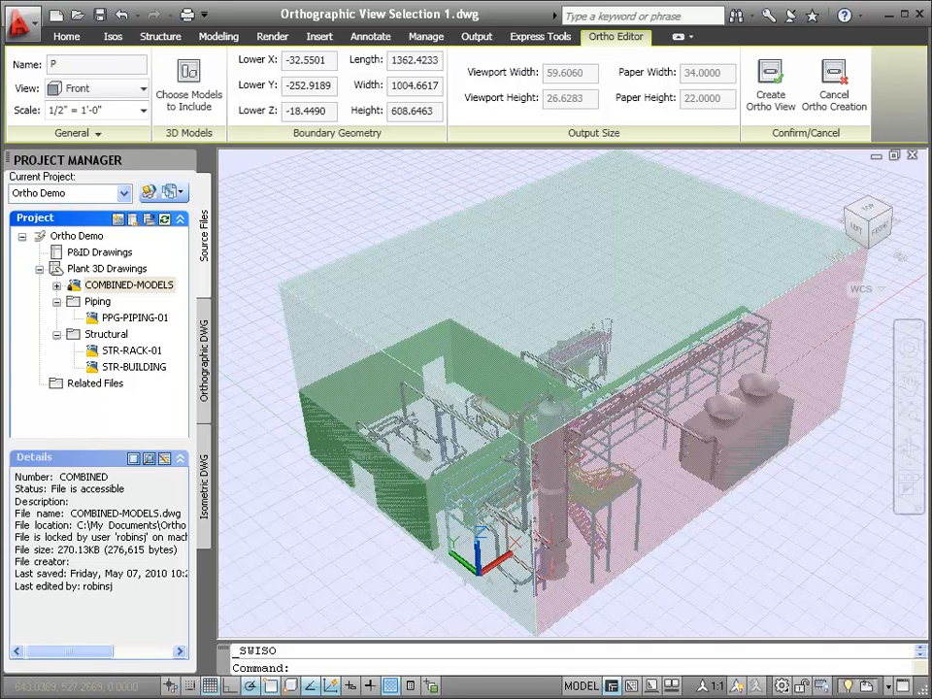
pyautogui.write('lan View')
pyautogui.click(144, 88)
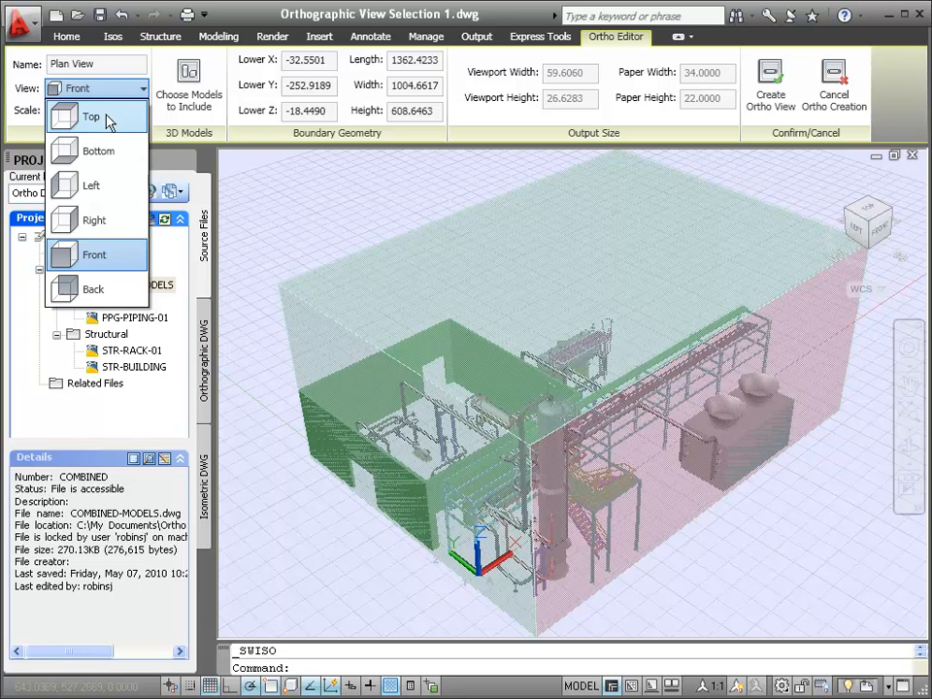
pyautogui.click(90, 116)
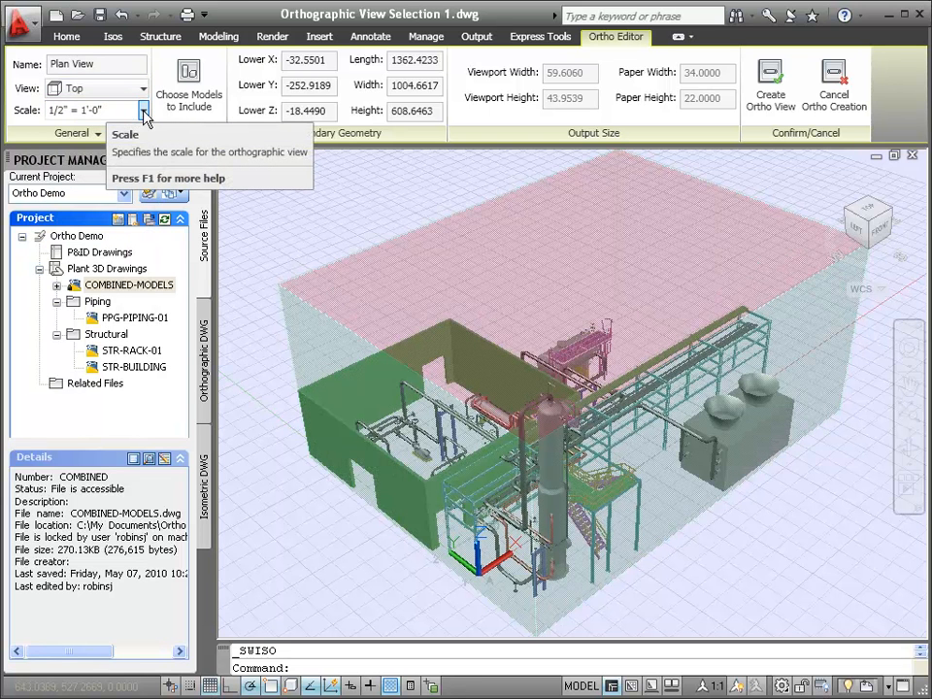
# - Set the view scale to 3/16" = 1'-0", generate the ortho view and place its viewport on the blank sheet
pyautogui.click(144, 112)
pyautogui.click(144, 112)
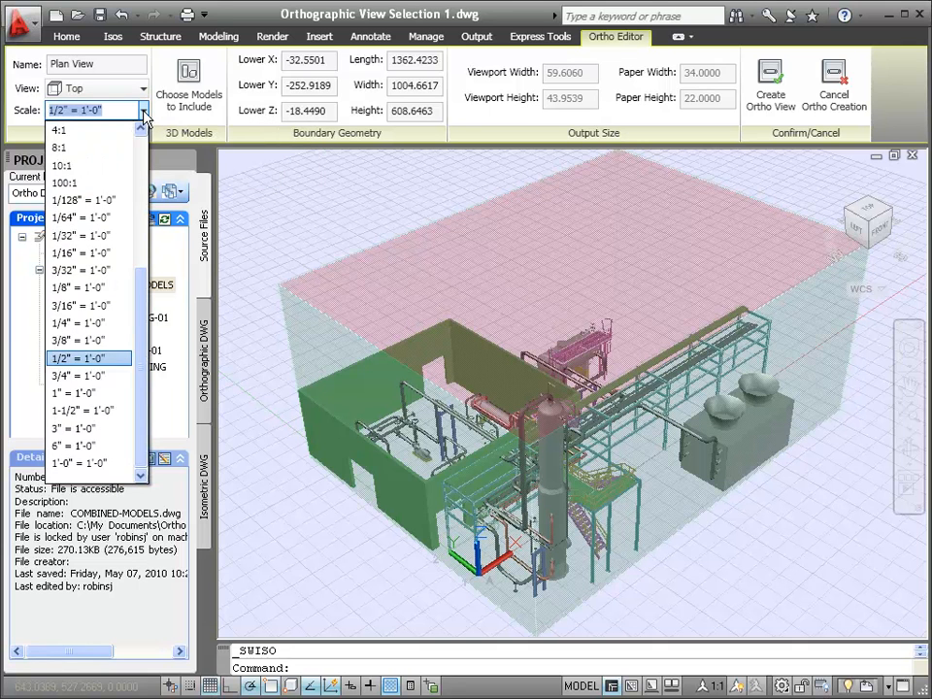
pyautogui.click(101, 307)
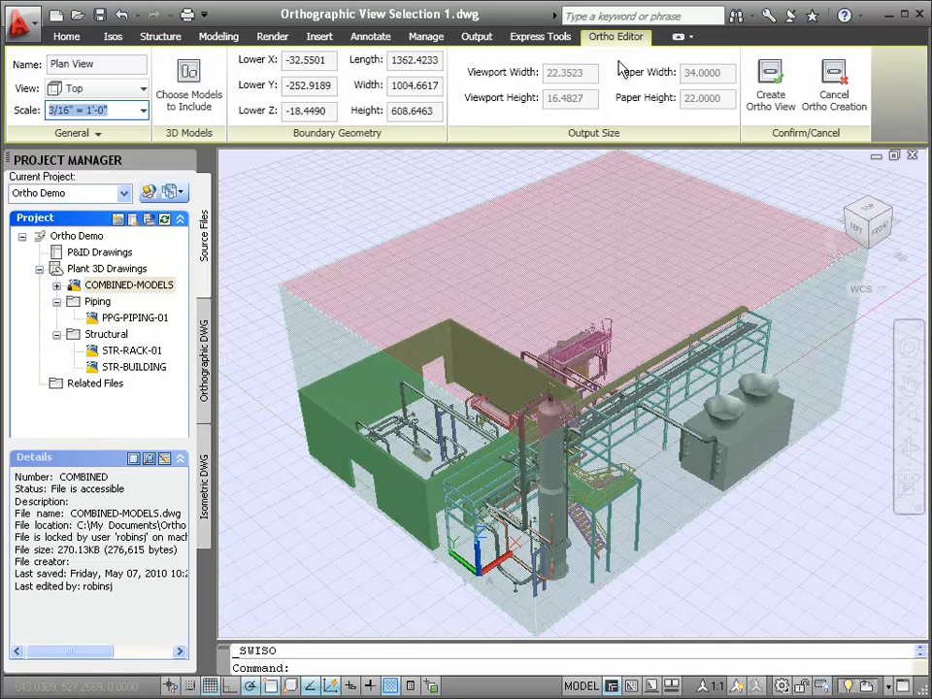
pyautogui.click(781, 92)
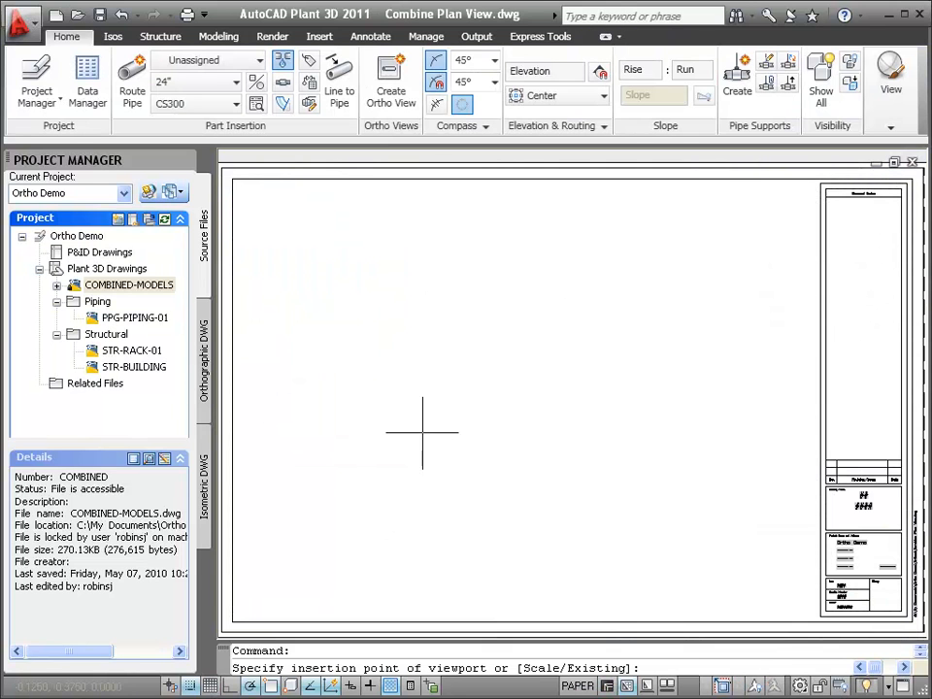
pyautogui.click(291, 587)
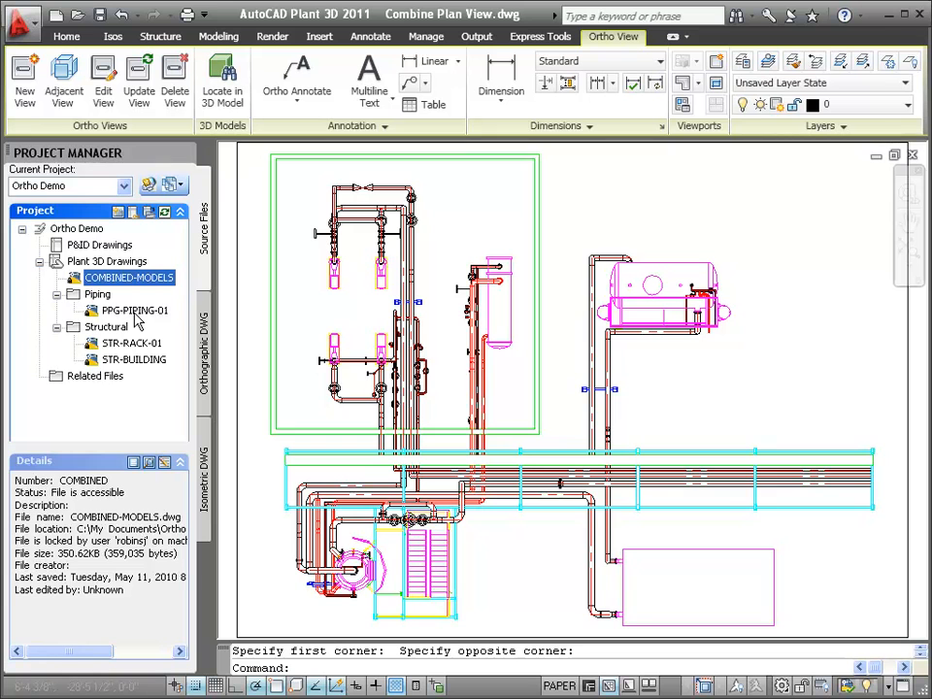
# - Open the PPG-PIPING-01 model and isolate all parts sharing the line number of the 12" pipe between the rack and the column
pyautogui.doubleClick(135, 311)
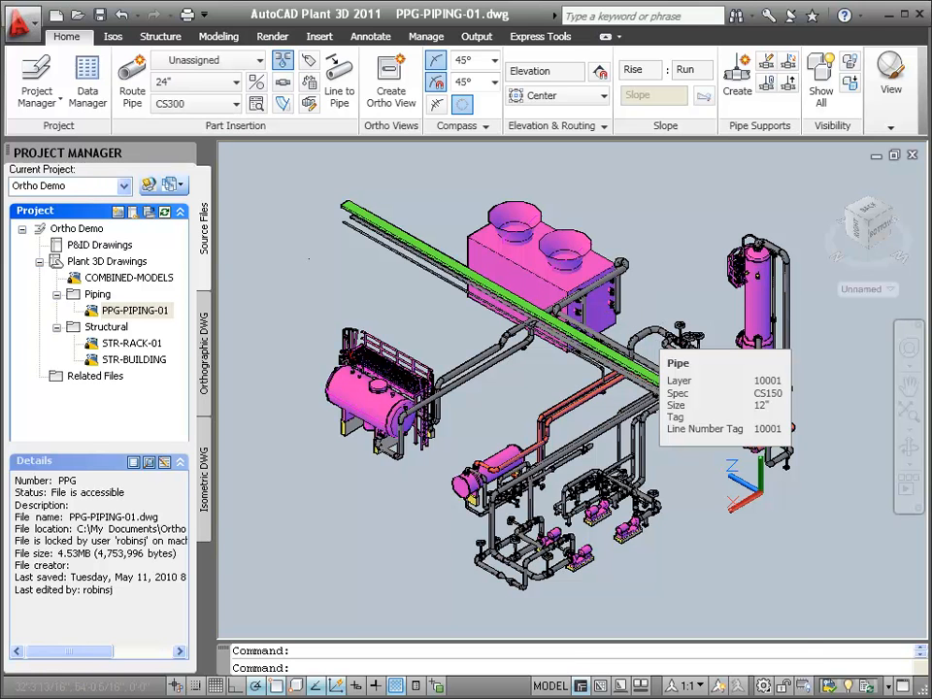
pyautogui.click(639, 334)
pyautogui.rightClick(639, 334)
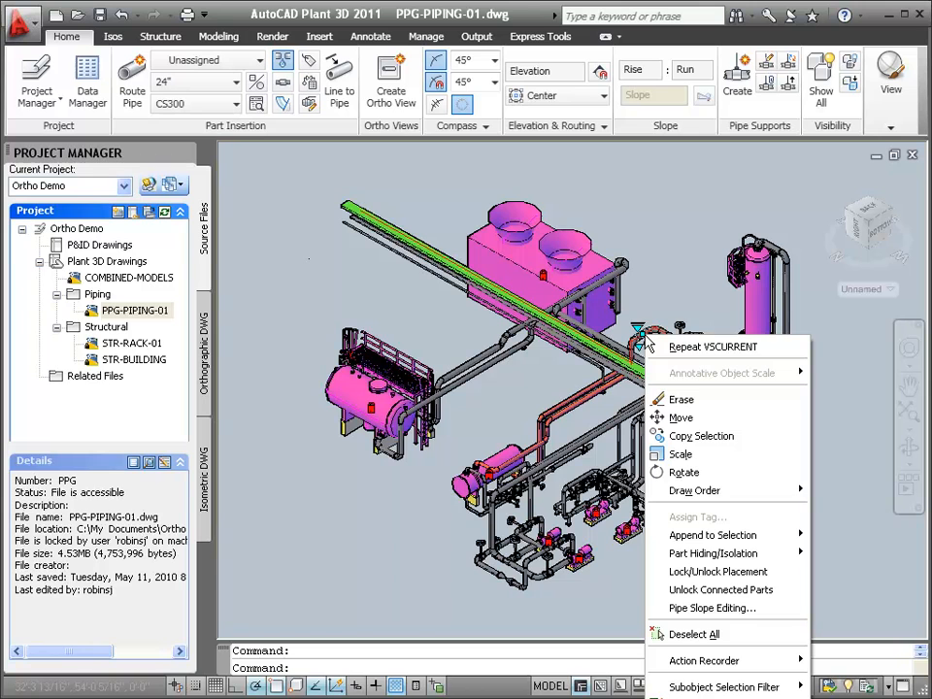
pyautogui.moveTo(710, 539)
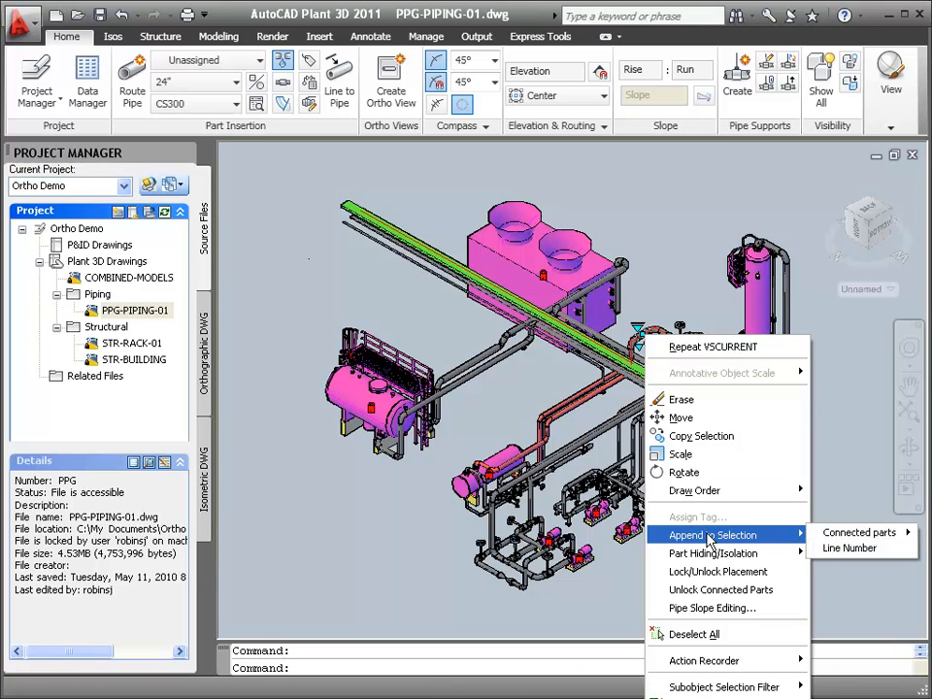
pyautogui.click(829, 550)
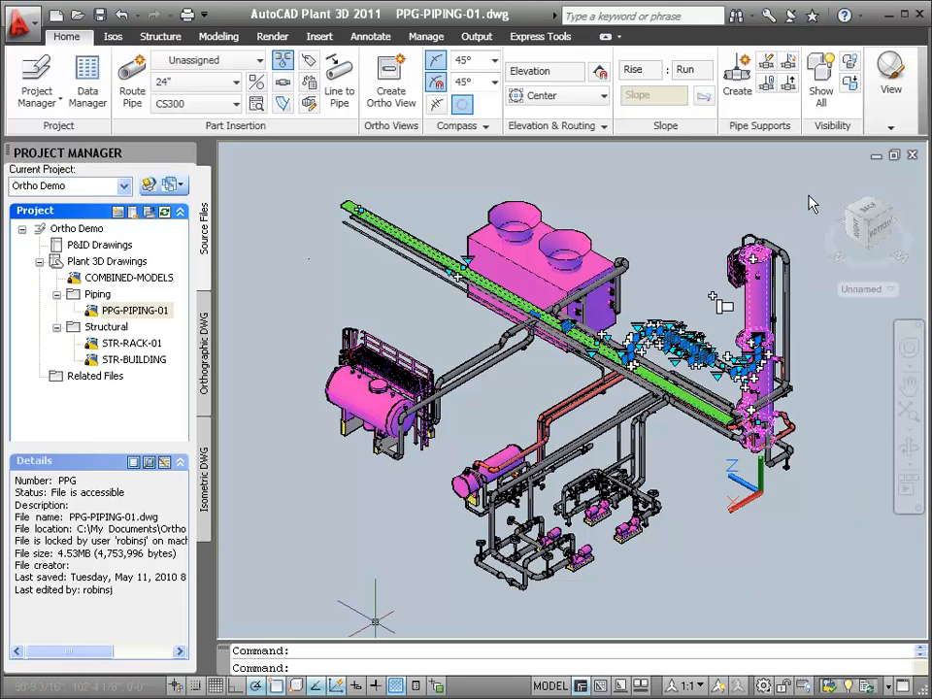
pyautogui.click(854, 87)
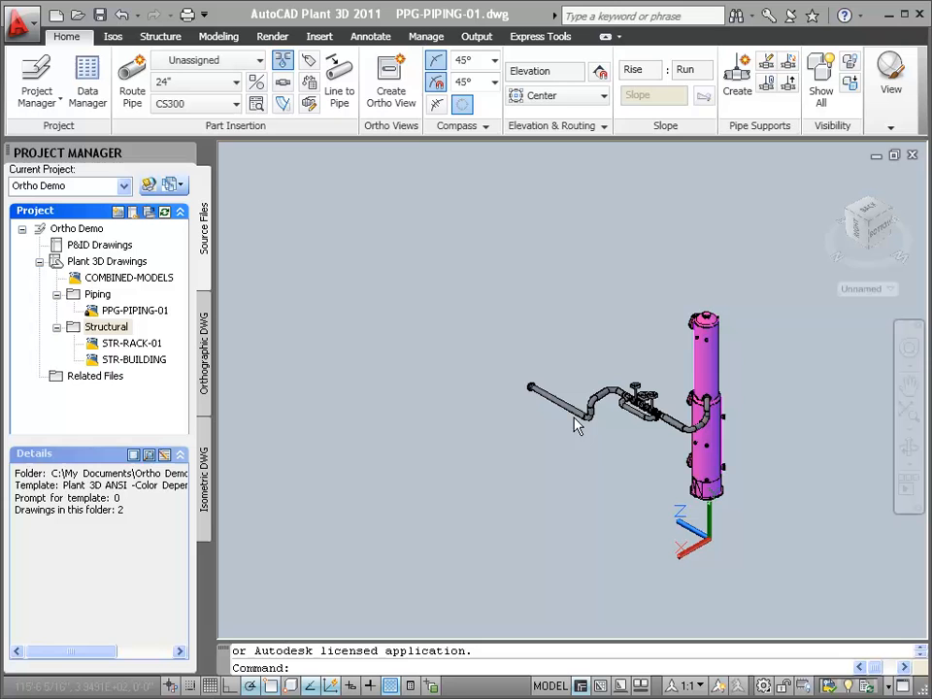
# - Create a new orthographic drawing named LINE-10001 from the isolated piping
pyautogui.click(392, 99)
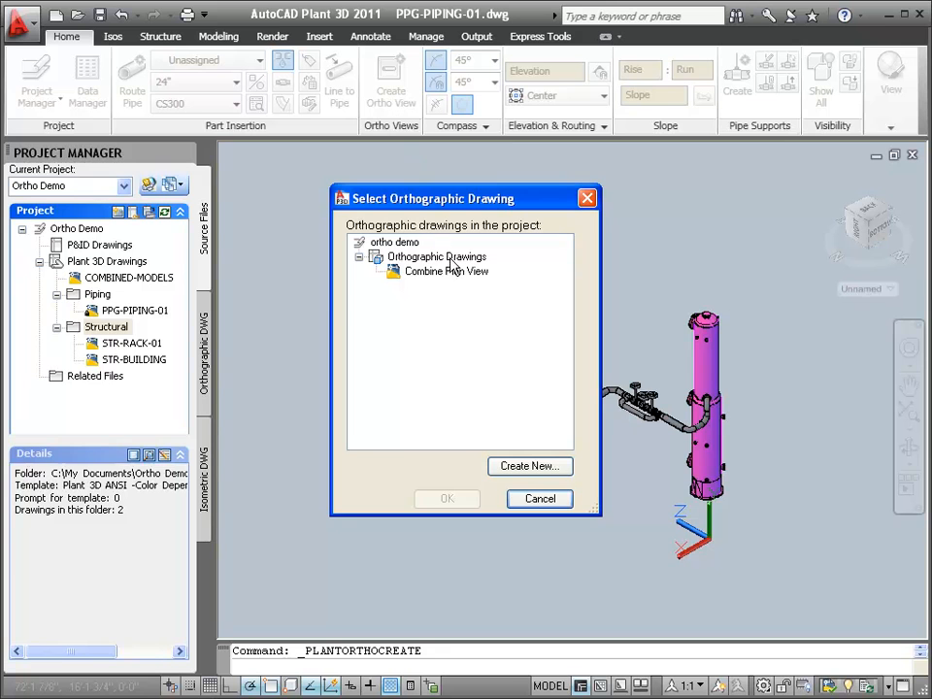
pyautogui.click(517, 462)
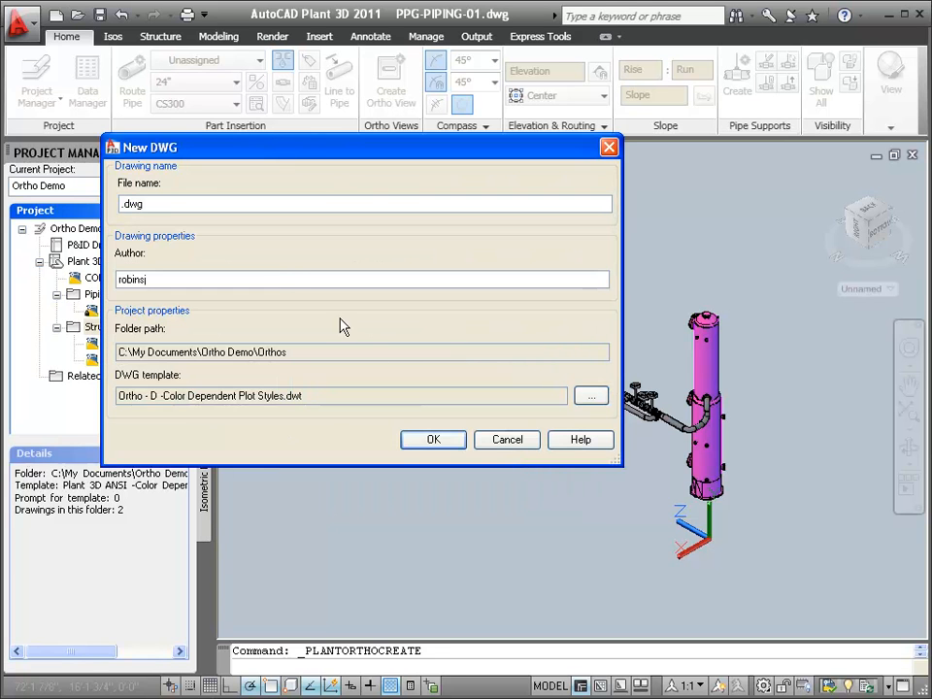
pyautogui.write('LINE-1')
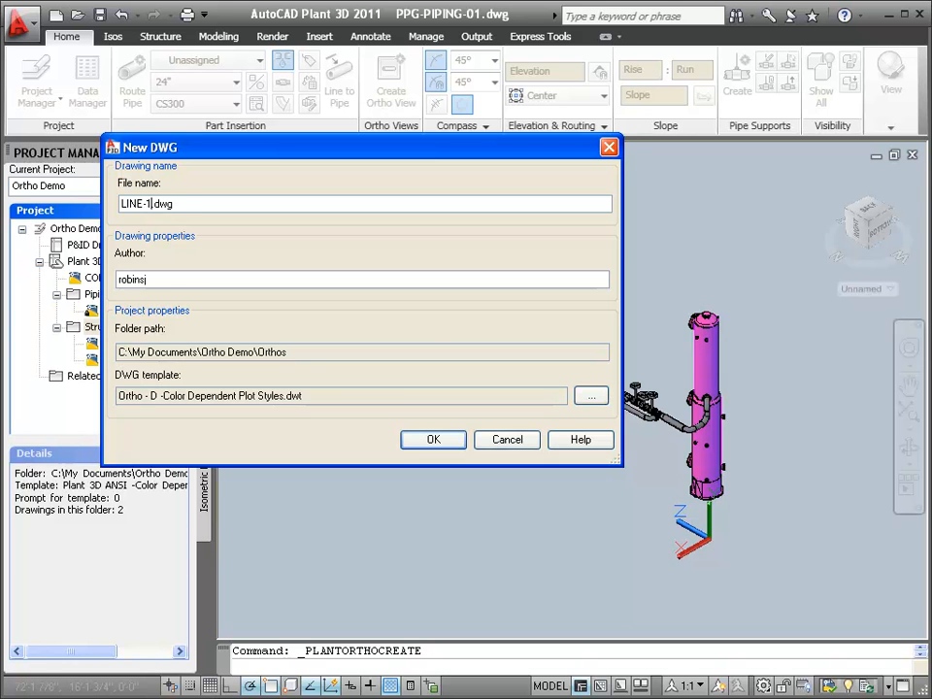
pyautogui.write('0001')
pyautogui.click(433, 443)
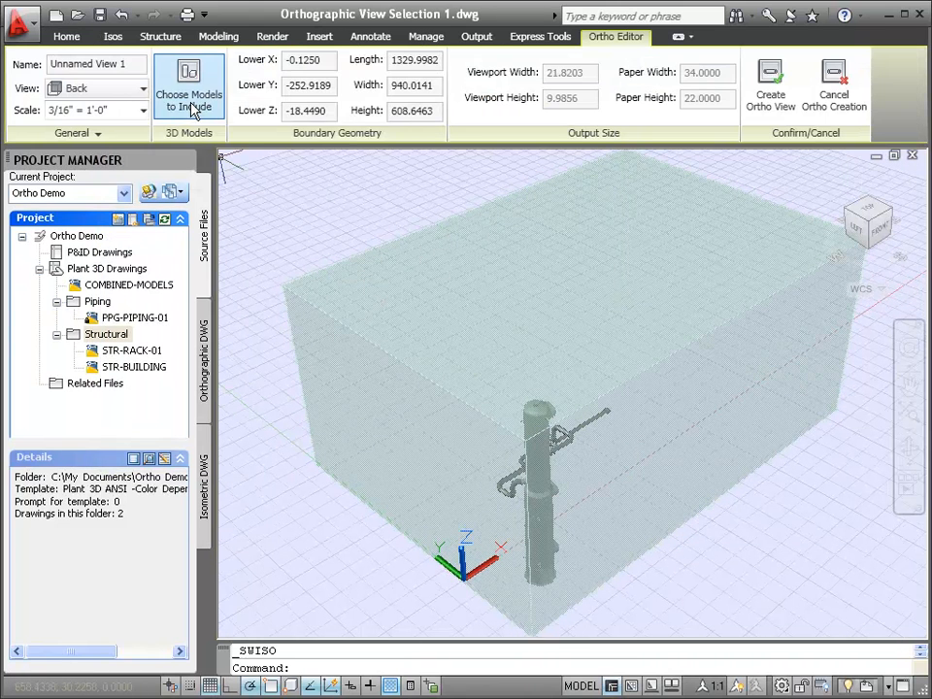
# - Include the PPG-PIPING-01 and STR-RACK-01 models in the orthographic view
pyautogui.click(190, 105)
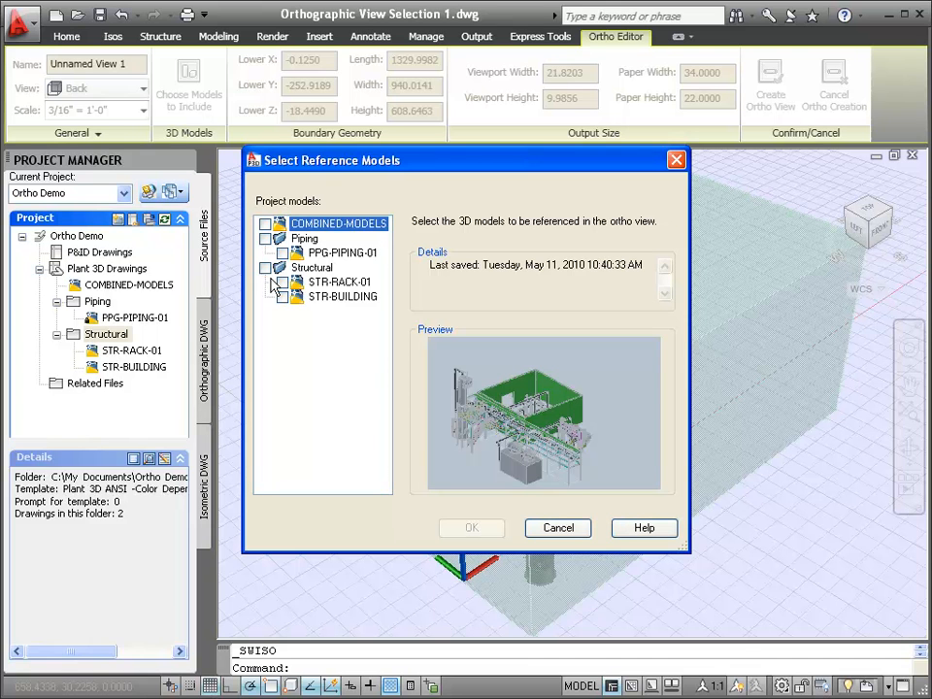
pyautogui.click(282, 254)
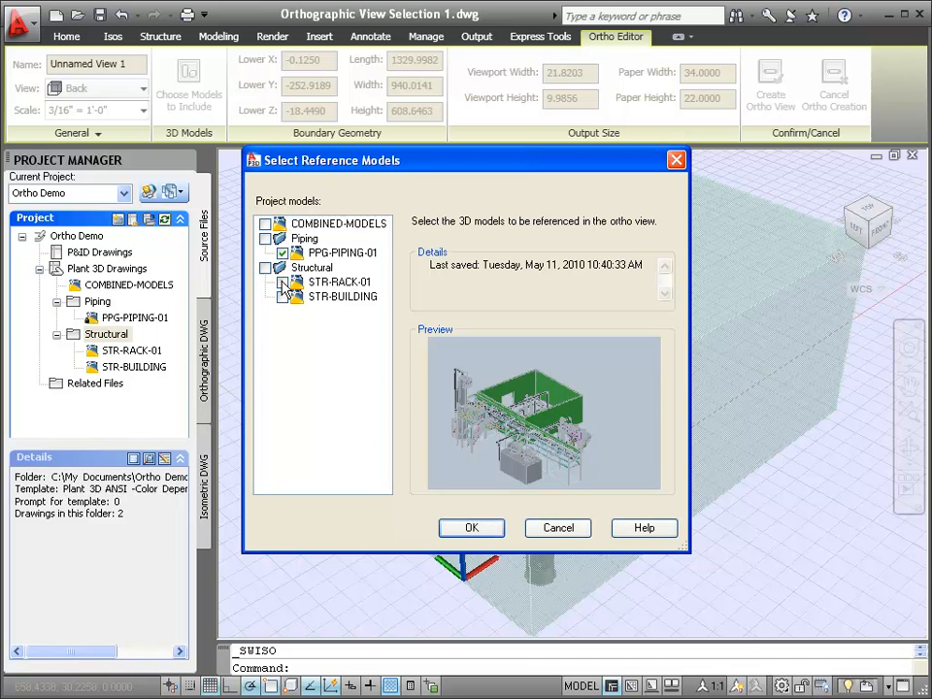
pyautogui.click(283, 281)
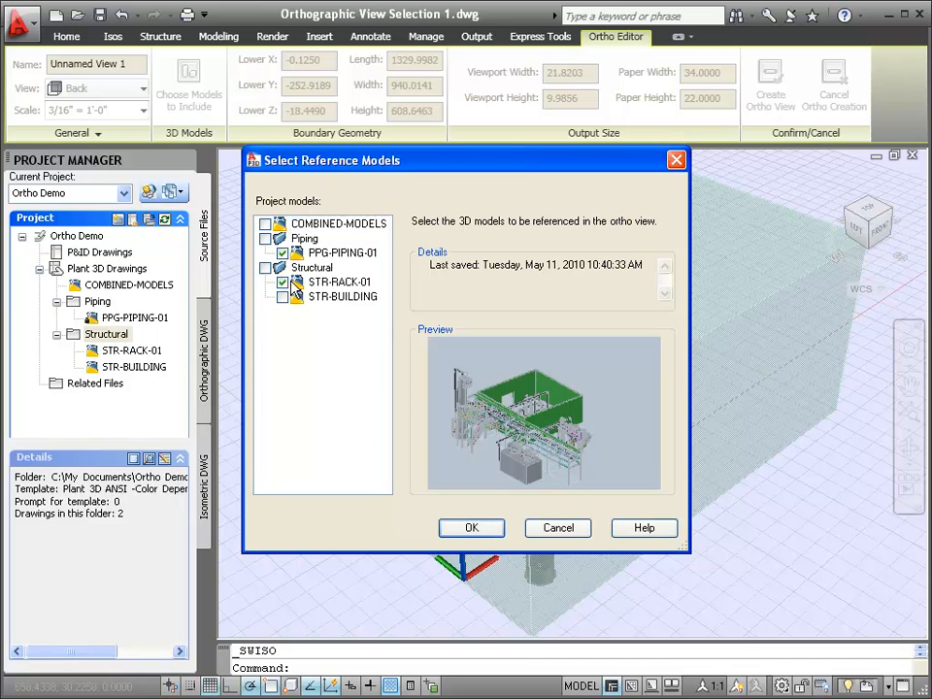
pyautogui.click(471, 528)
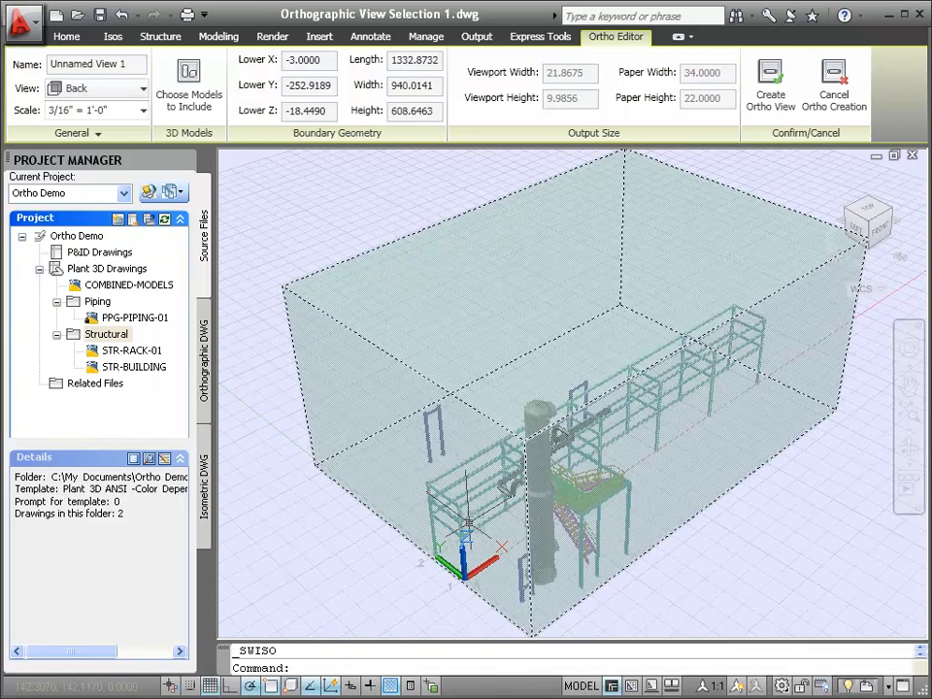
pyautogui.click(467, 522)
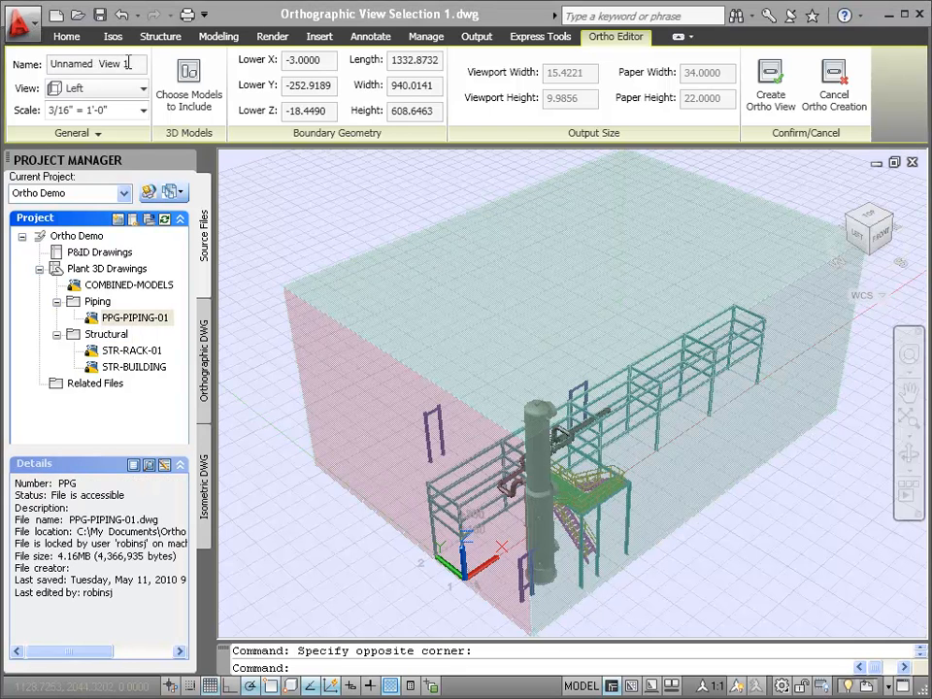
# - Name the view Plan View, set its direction to Top and its scale to 3/8" = 1'-0"
pyautogui.moveTo(128, 63); pyautogui.dragTo(39, 61)
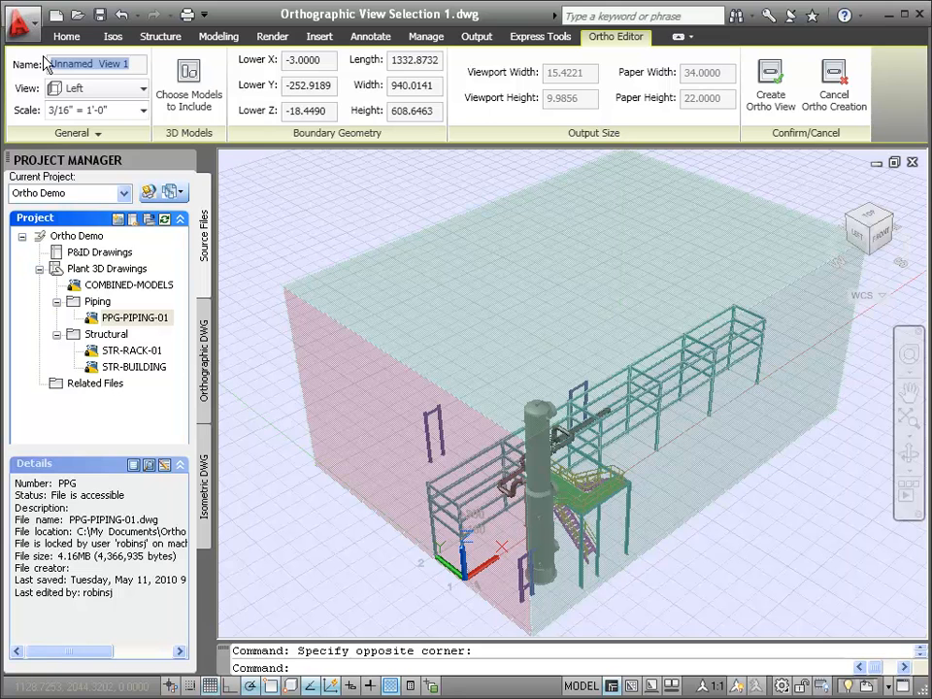
pyautogui.write('P')
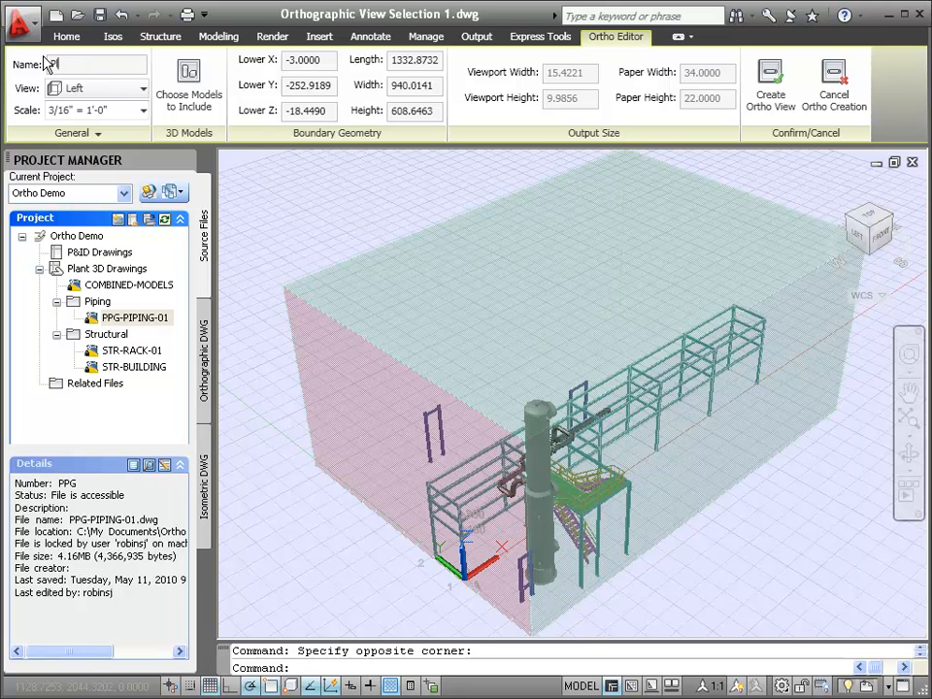
pyautogui.write('lan View')
pyautogui.click(136, 90)
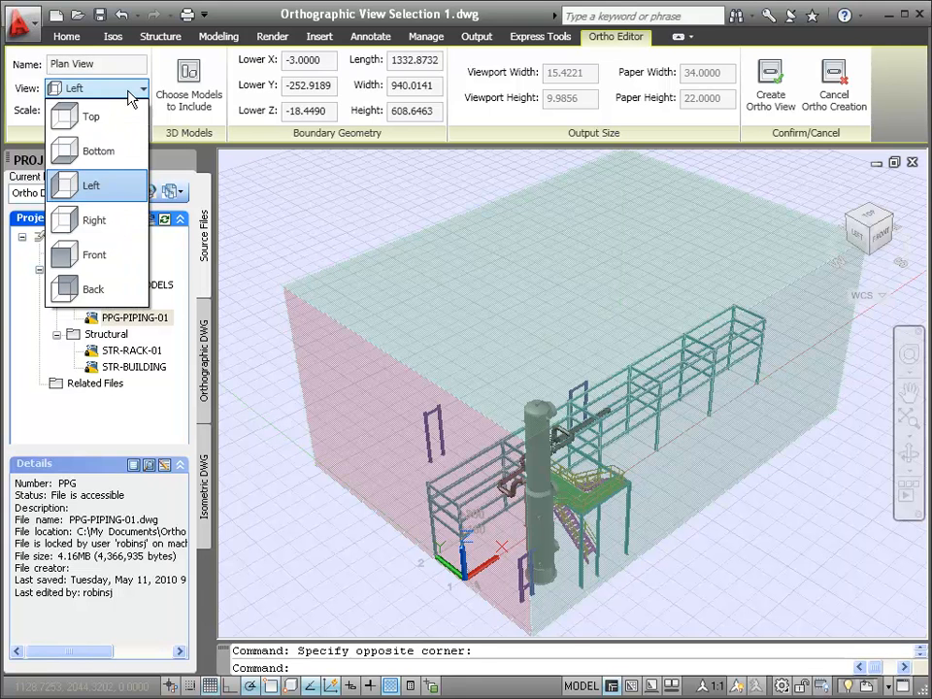
pyautogui.click(117, 118)
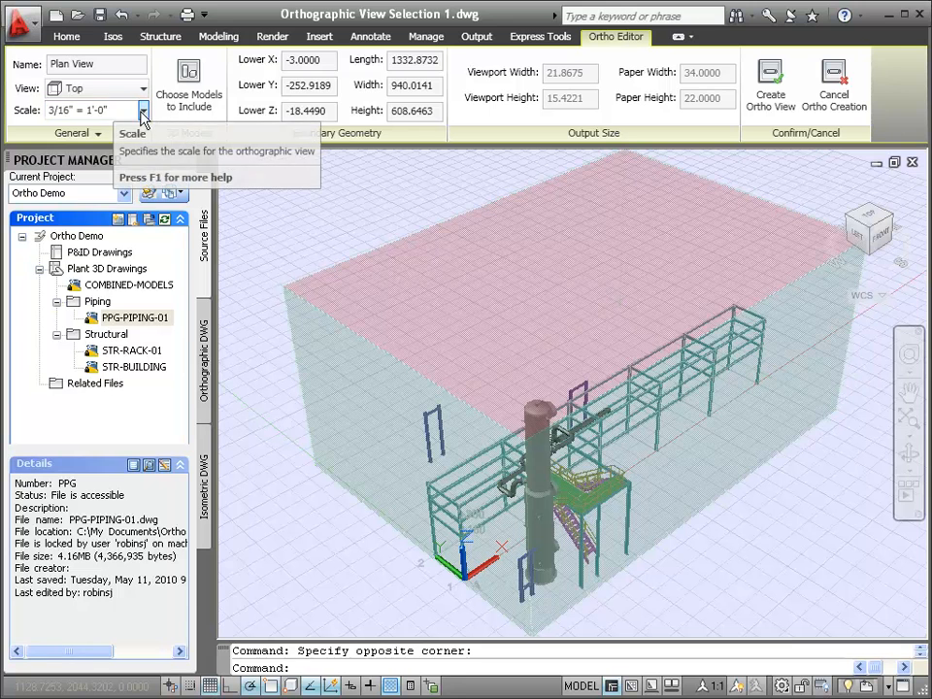
pyautogui.click(144, 111)
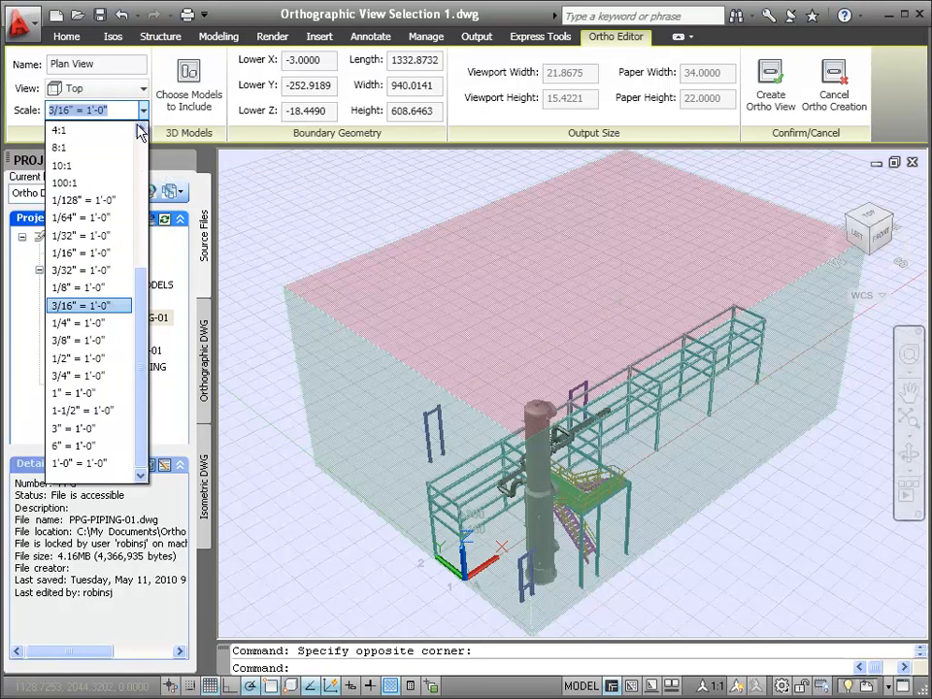
pyautogui.click(100, 340)
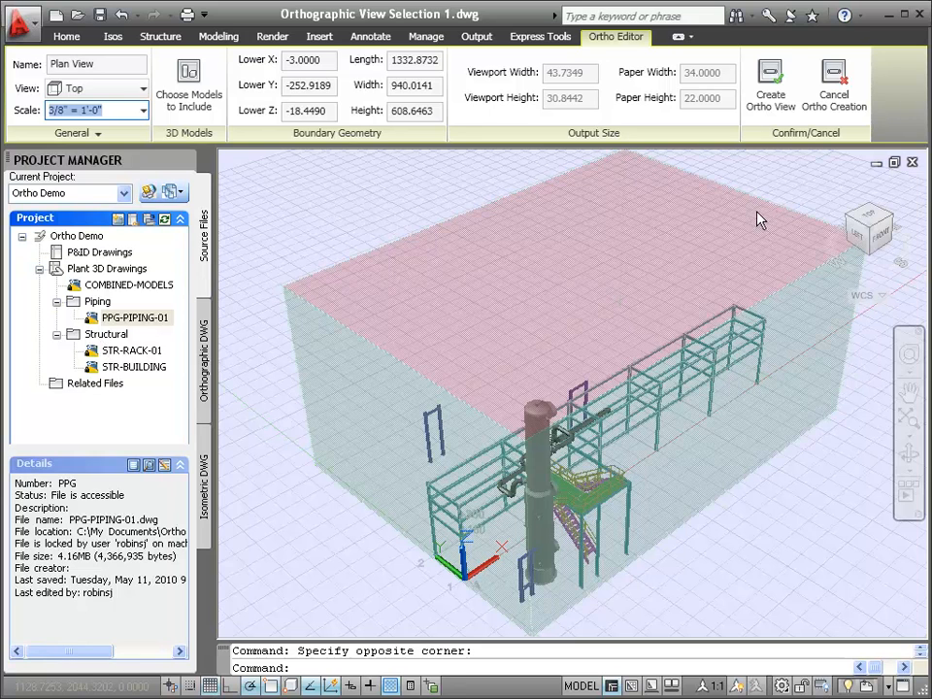
# - From above, shrink the Plan View boundary box on its east and north sides to a length of about 634 and a width of about 371
pyautogui.click(868, 220)
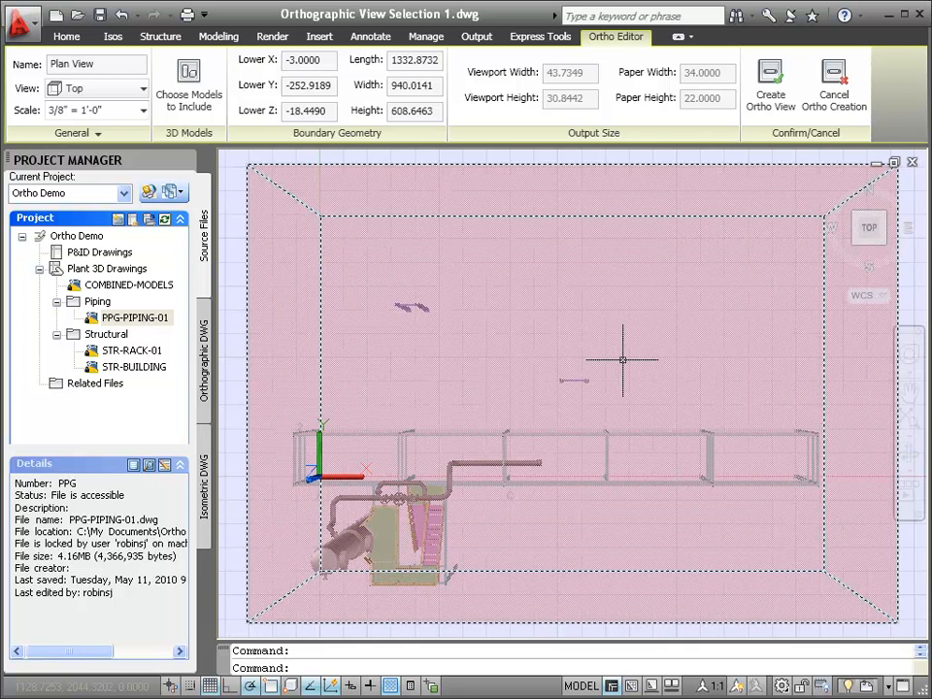
pyautogui.click(623, 359)
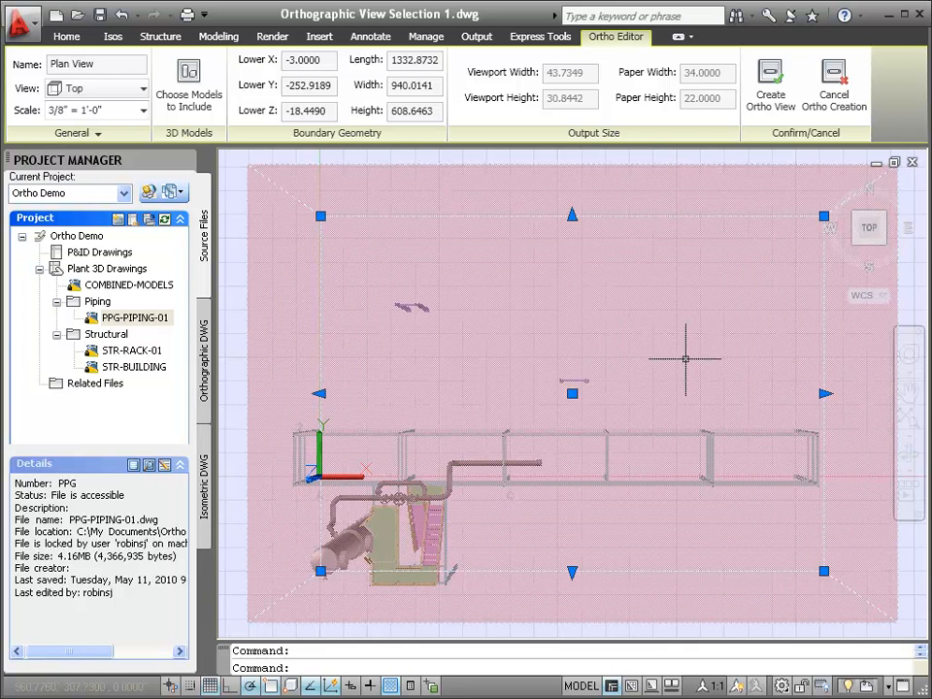
pyautogui.click(824, 394)
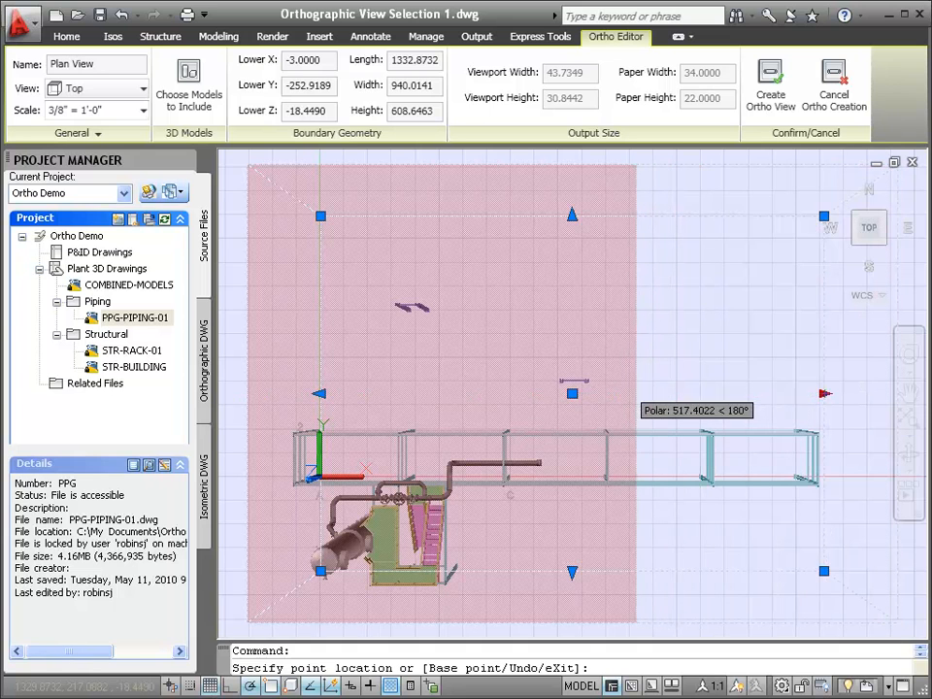
pyautogui.click(560, 393)
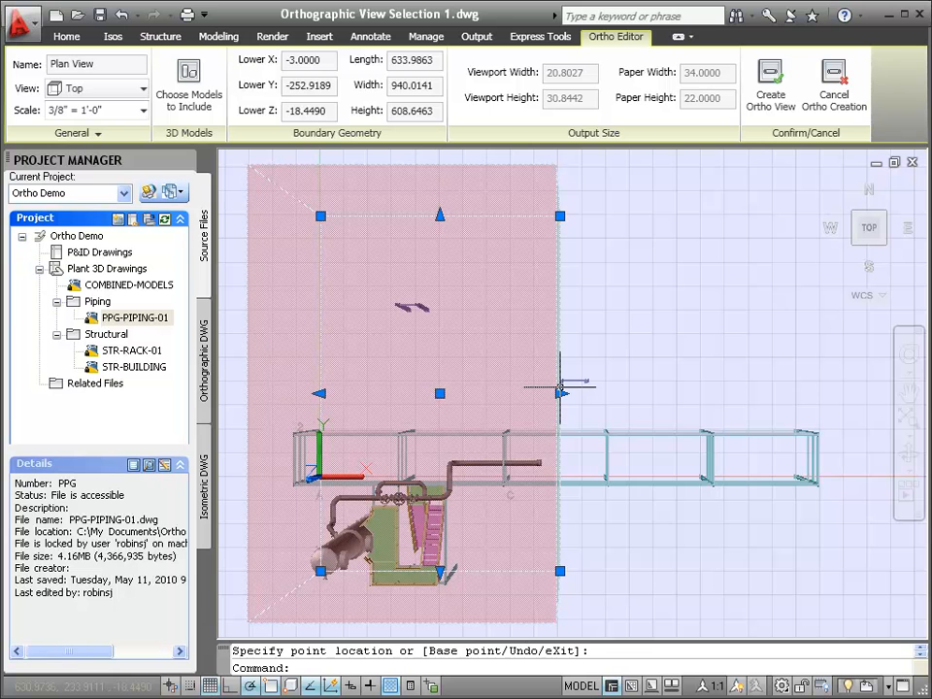
pyautogui.click(440, 214)
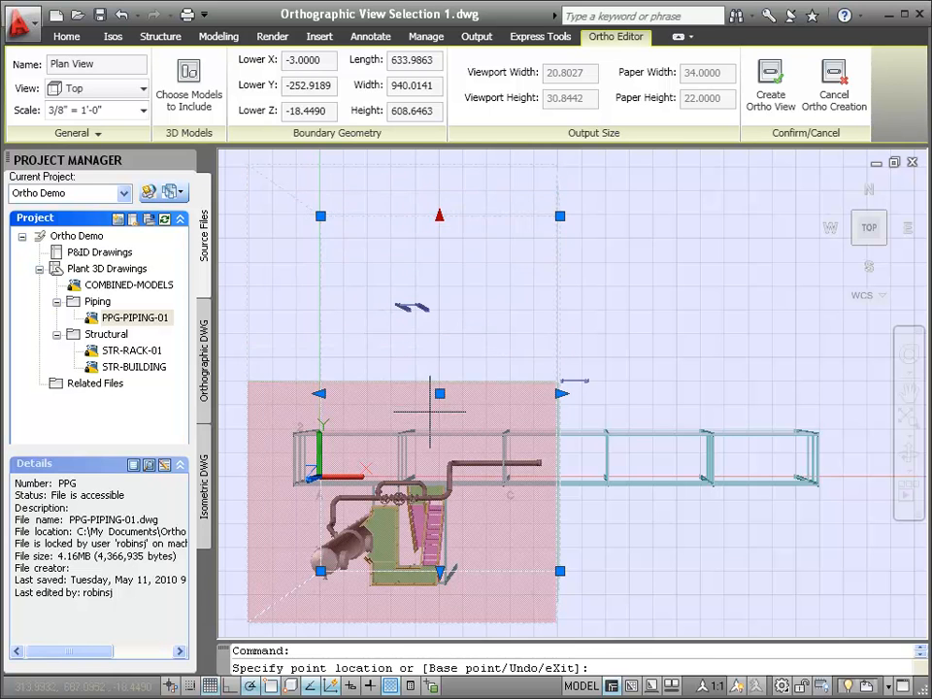
pyautogui.click(427, 431)
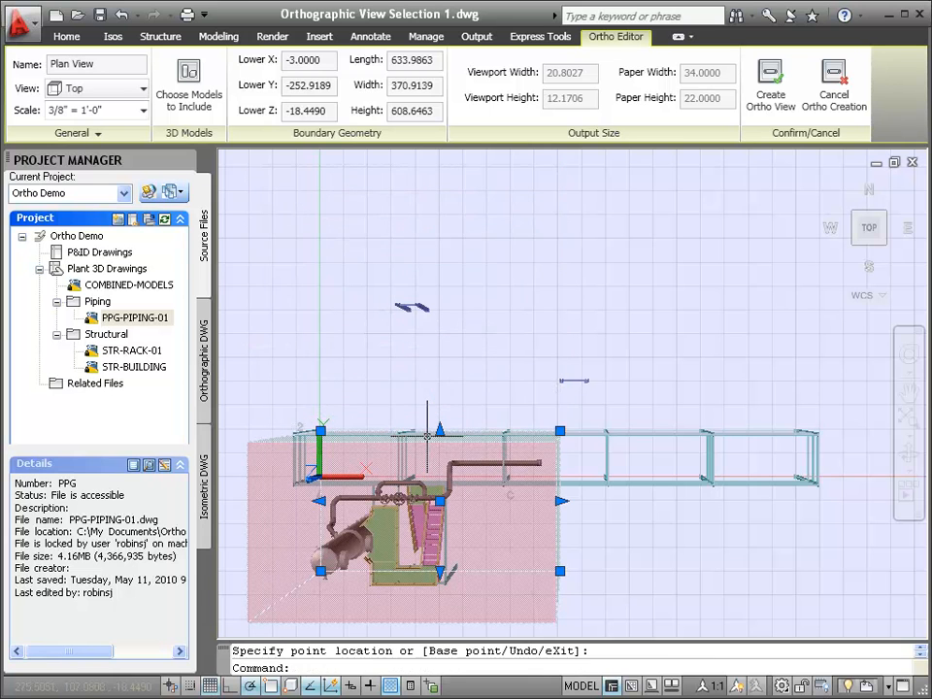
# - Pull in the boundary box's west and south sides to start at about X 99.5 and Y -172.2
pyautogui.click(320, 501)
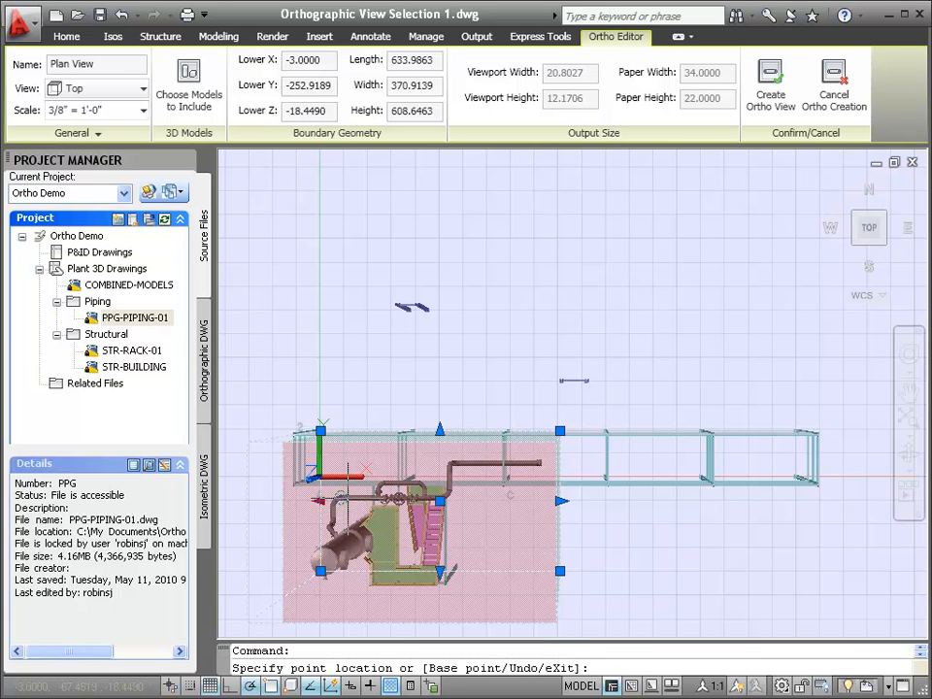
pyautogui.click(357, 502)
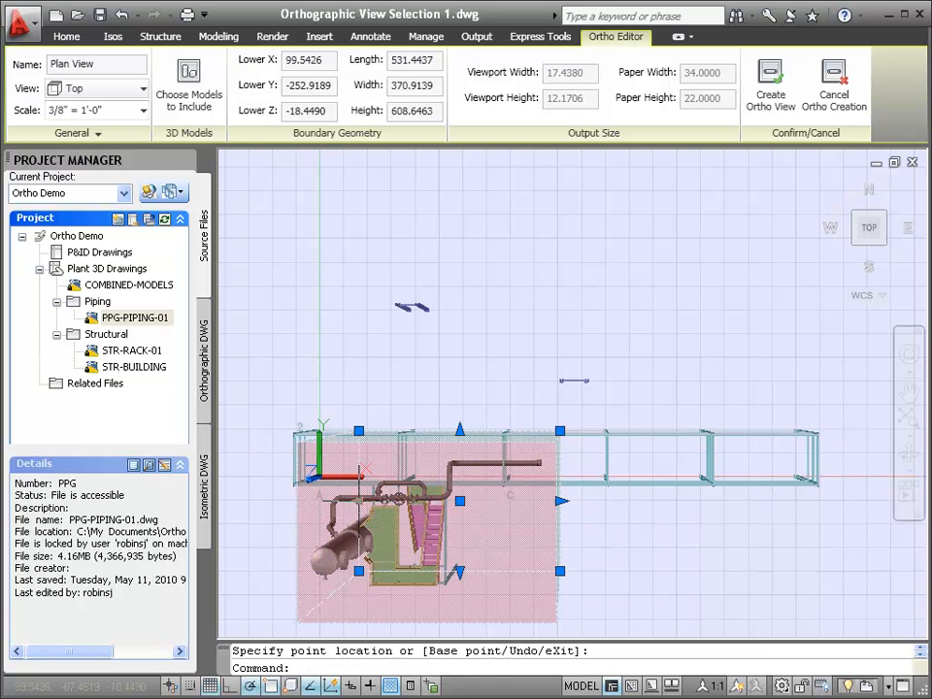
pyautogui.click(460, 571)
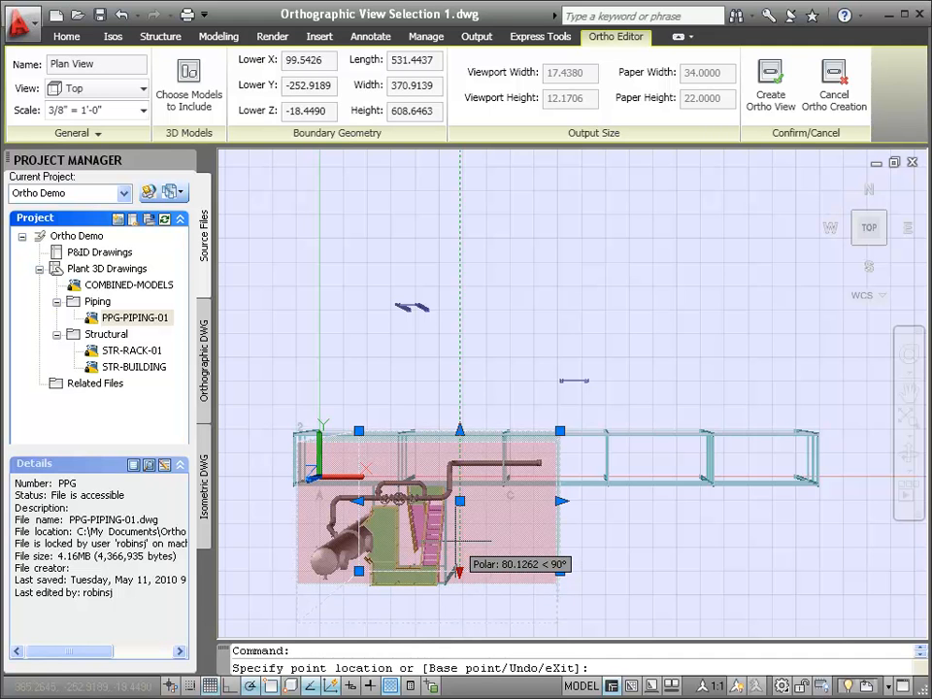
pyautogui.click(461, 541)
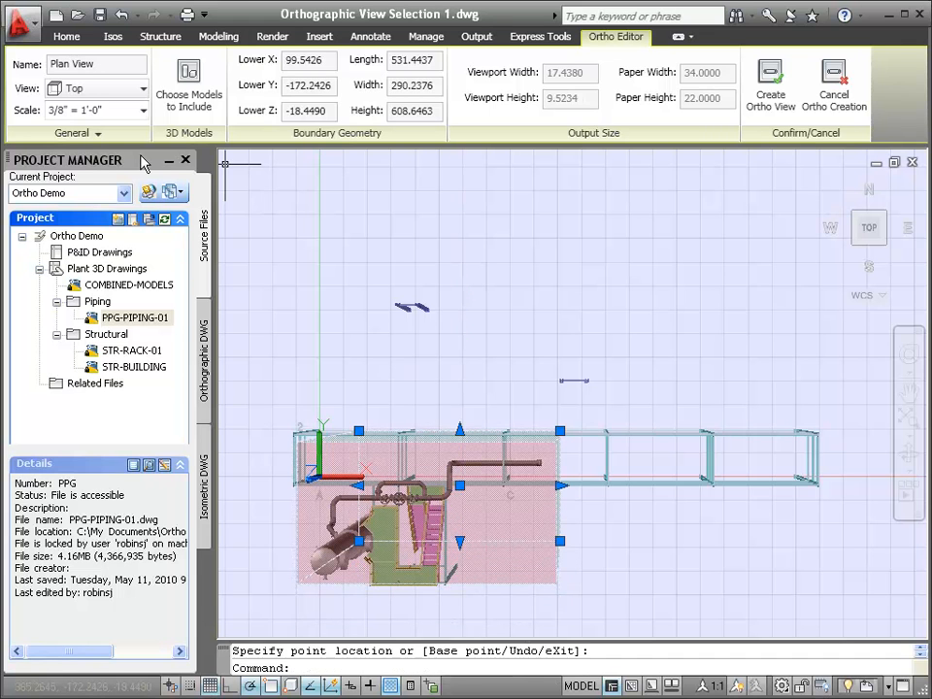
# - Save the current view configuration as Plan View, and create the ortho view in the lower-left corner of the drawing sheet
pyautogui.click(97, 137)
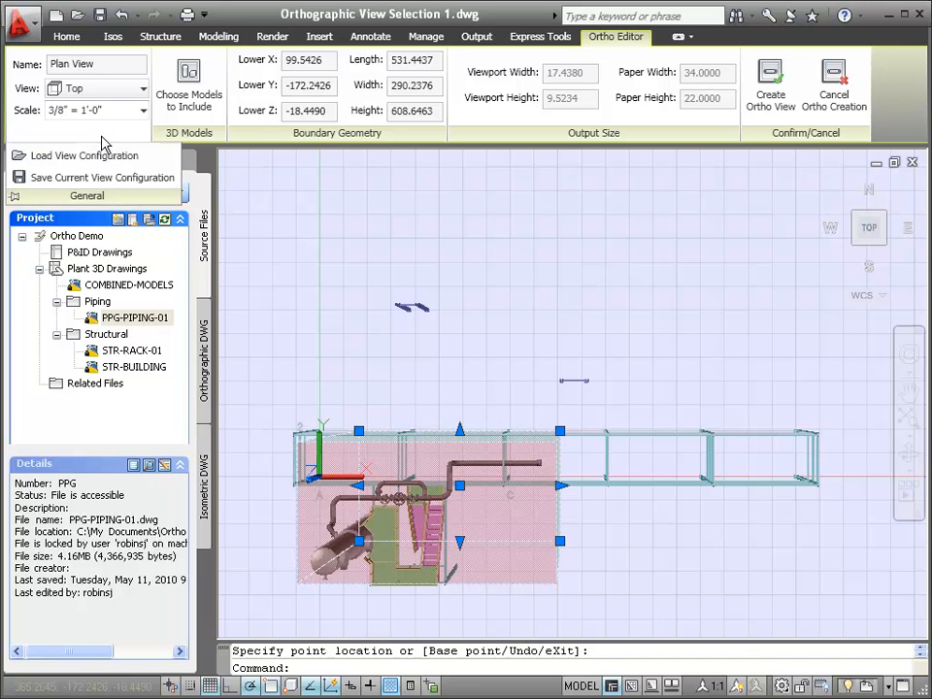
pyautogui.click(92, 183)
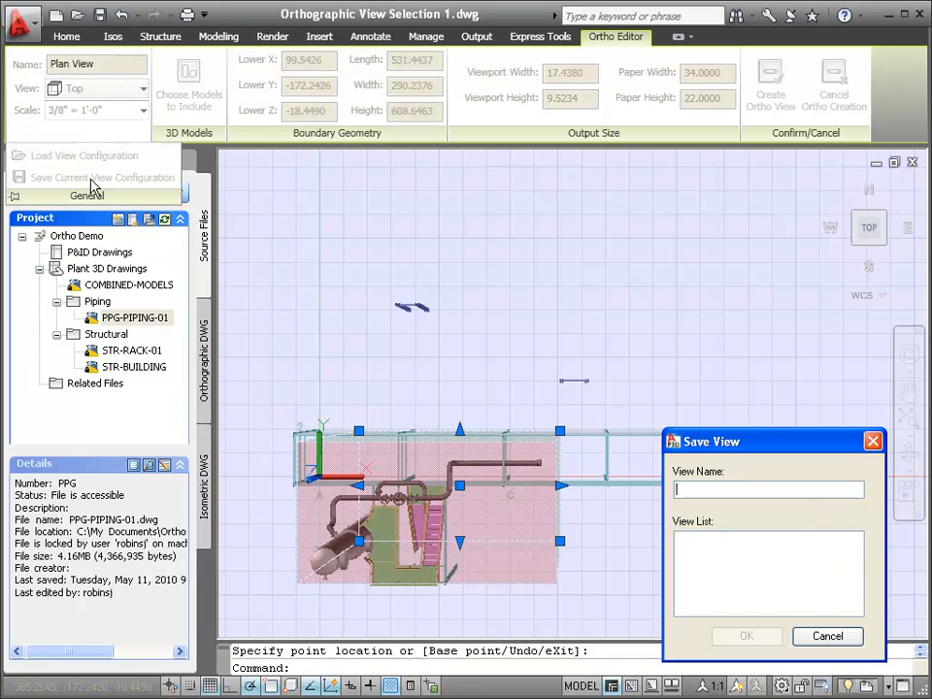
pyautogui.click(682, 489)
pyautogui.write('Plan View')
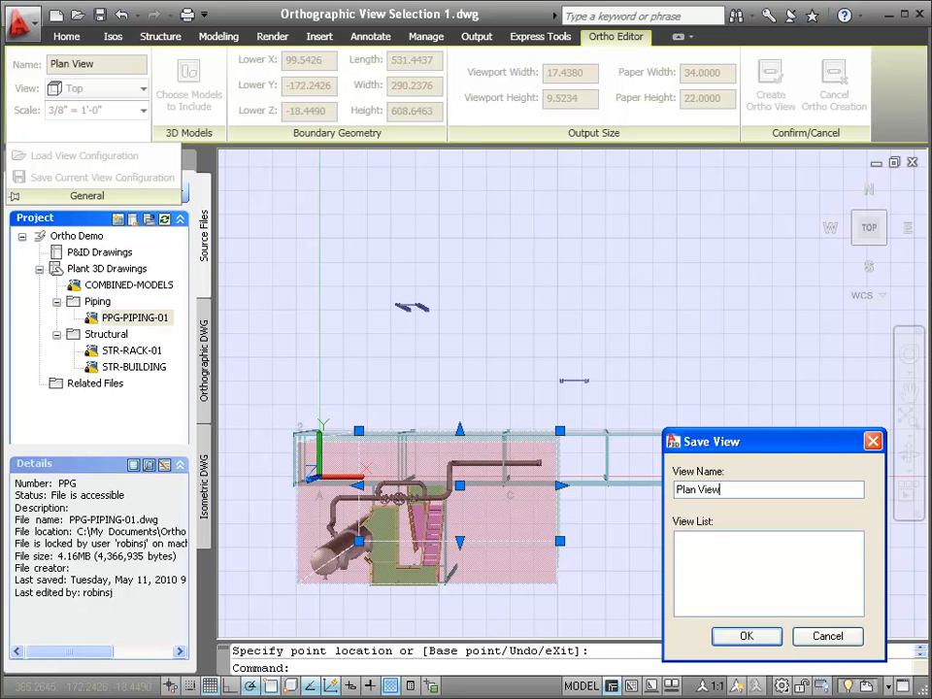
pyautogui.click(748, 638)
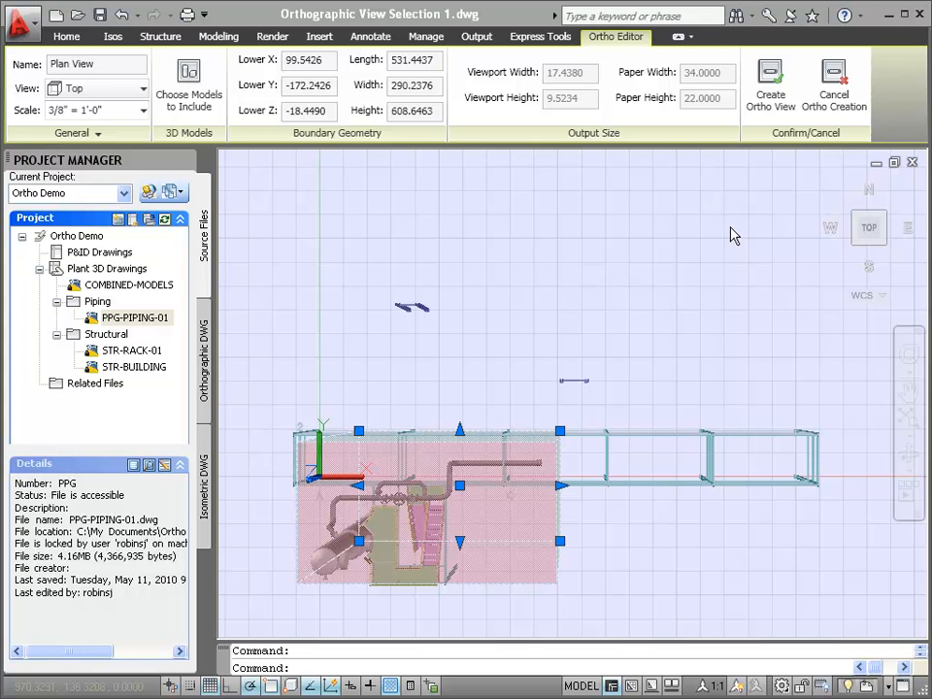
pyautogui.click(771, 97)
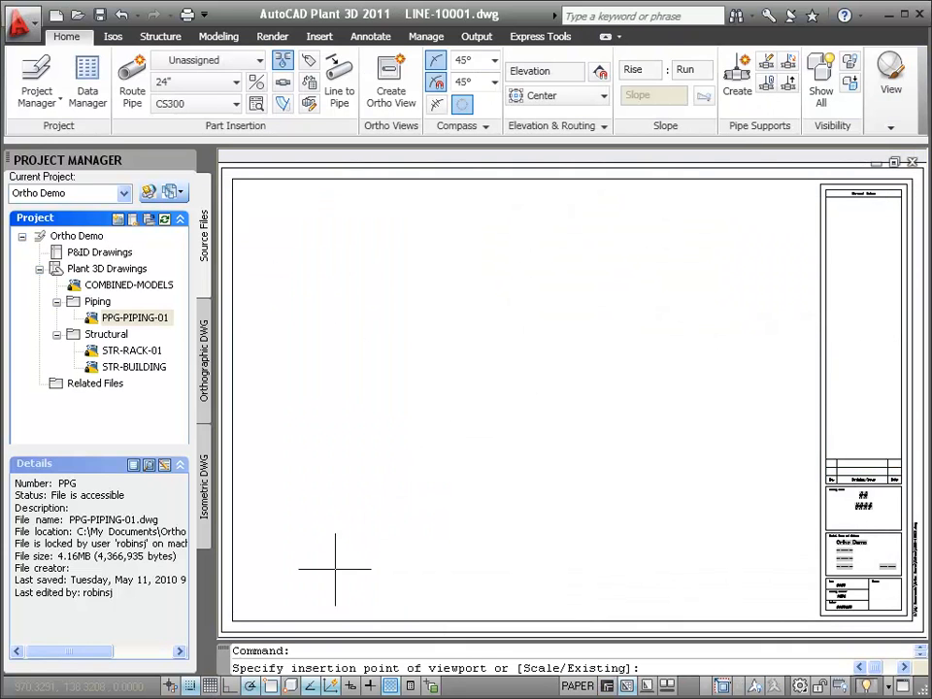
pyautogui.click(258, 614)
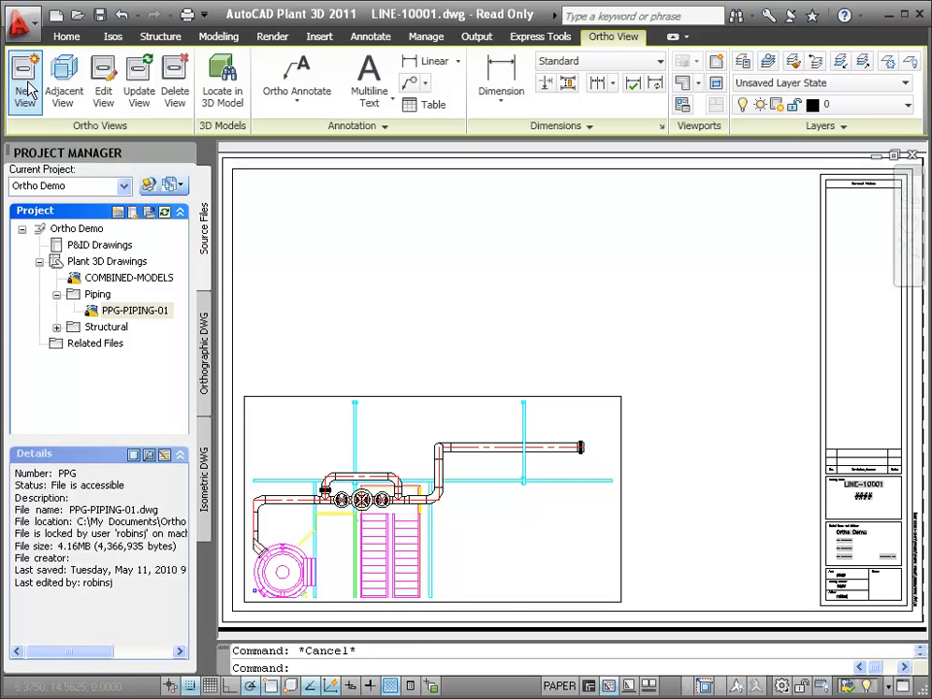
# - Start a new ortho view referencing the PPG-PIPING-01 and STR-RACK-01 models and name it Back View
pyautogui.click(27, 94)
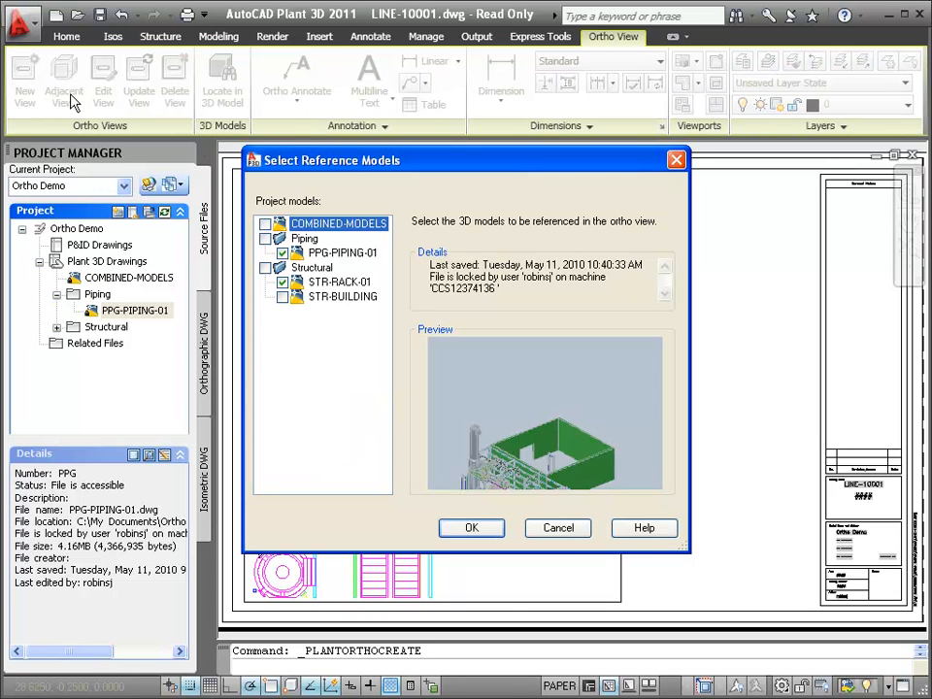
pyautogui.click(468, 528)
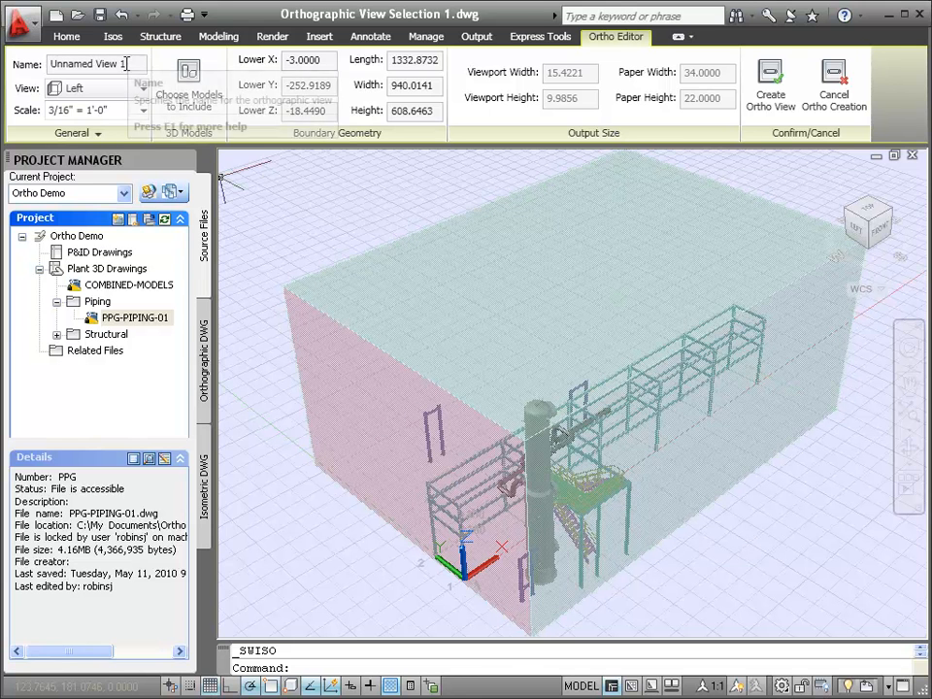
pyautogui.moveTo(122, 63); pyautogui.dragTo(40, 56)
pyautogui.write('Back View')
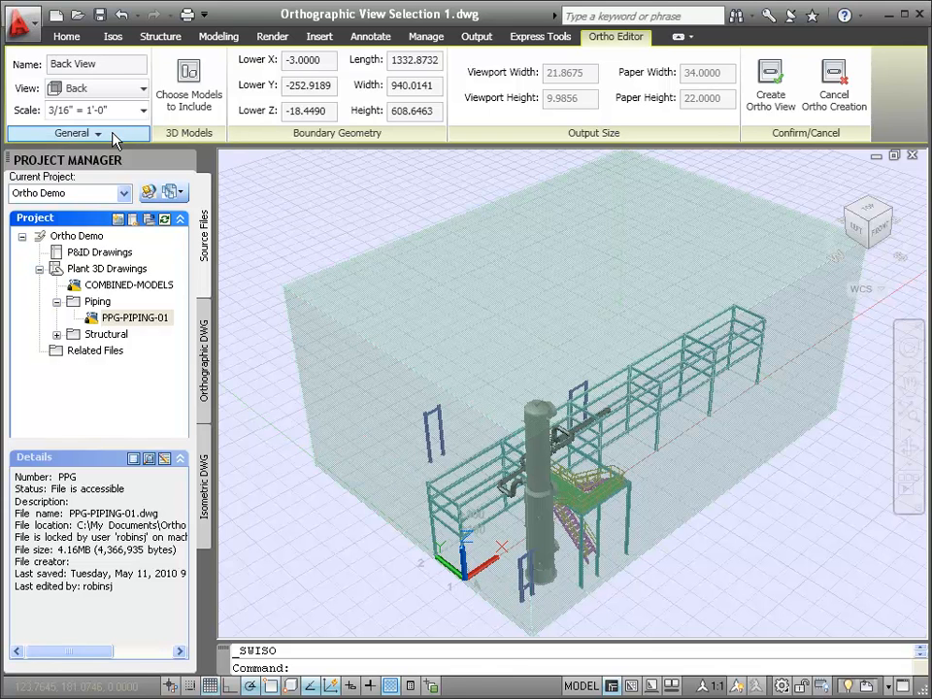
# - Load the saved Plan View configuration to reuse its boundary geometry for the Back View
pyautogui.click(112, 136)
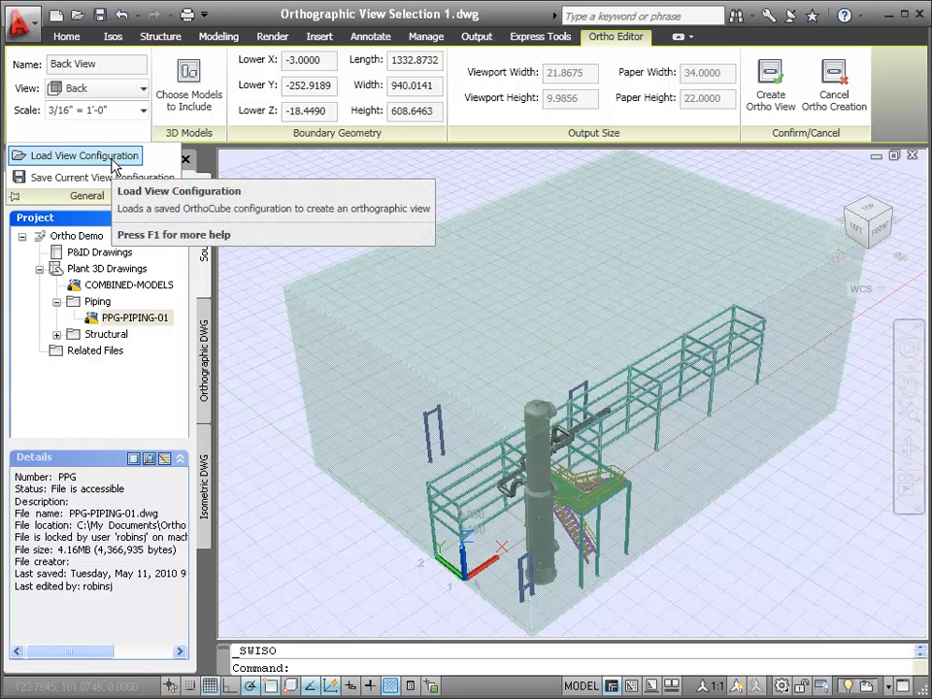
pyautogui.click(113, 158)
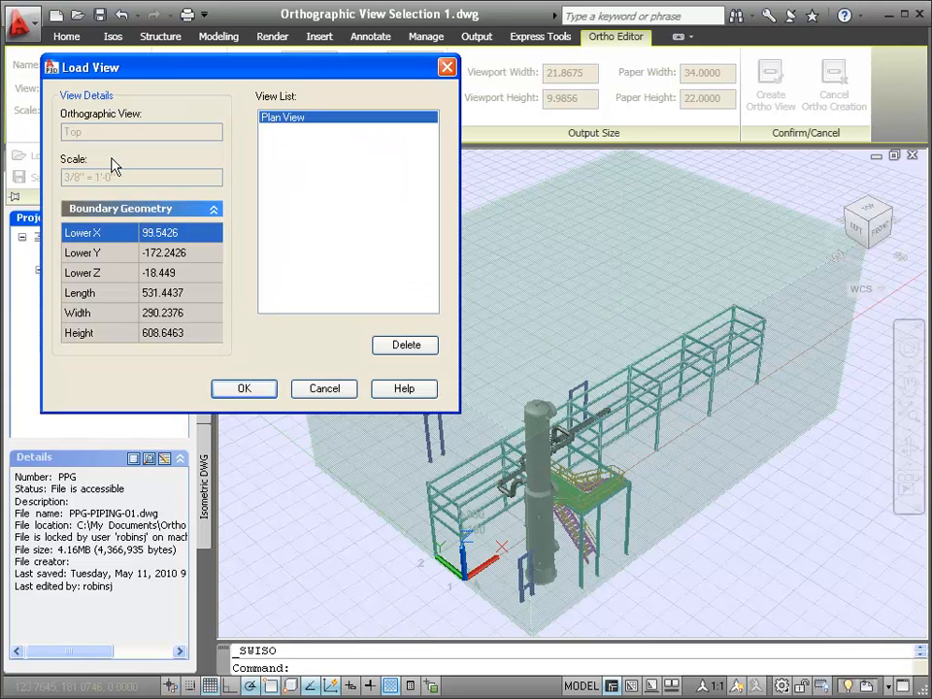
pyautogui.click(244, 389)
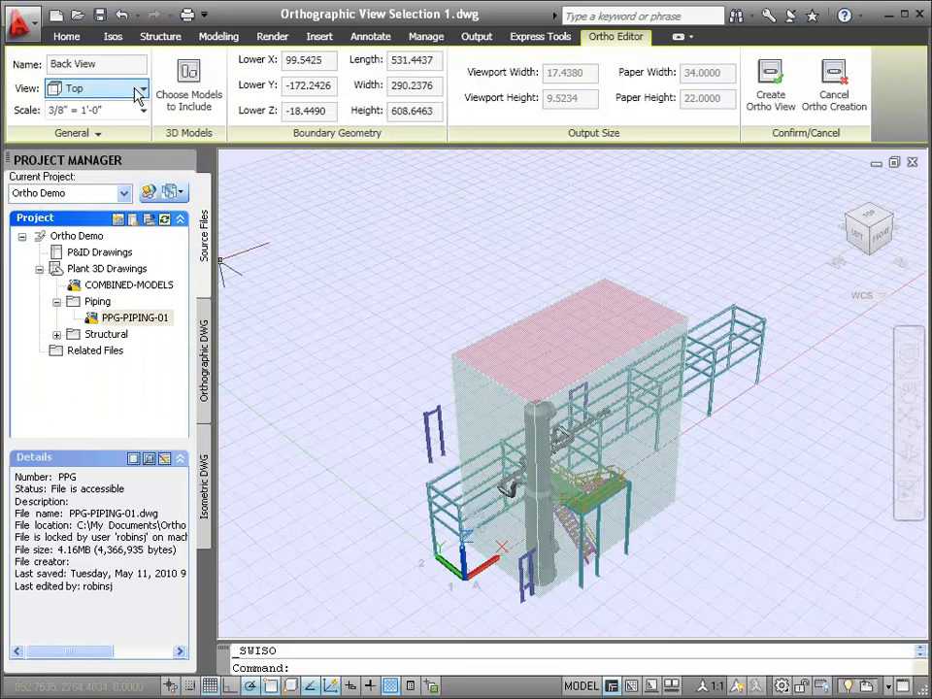
# - Set the Back View's direction to Back and scale to 3/16" = 1'-0", and place it directly above the plan view on the sheet
pyautogui.click(142, 90)
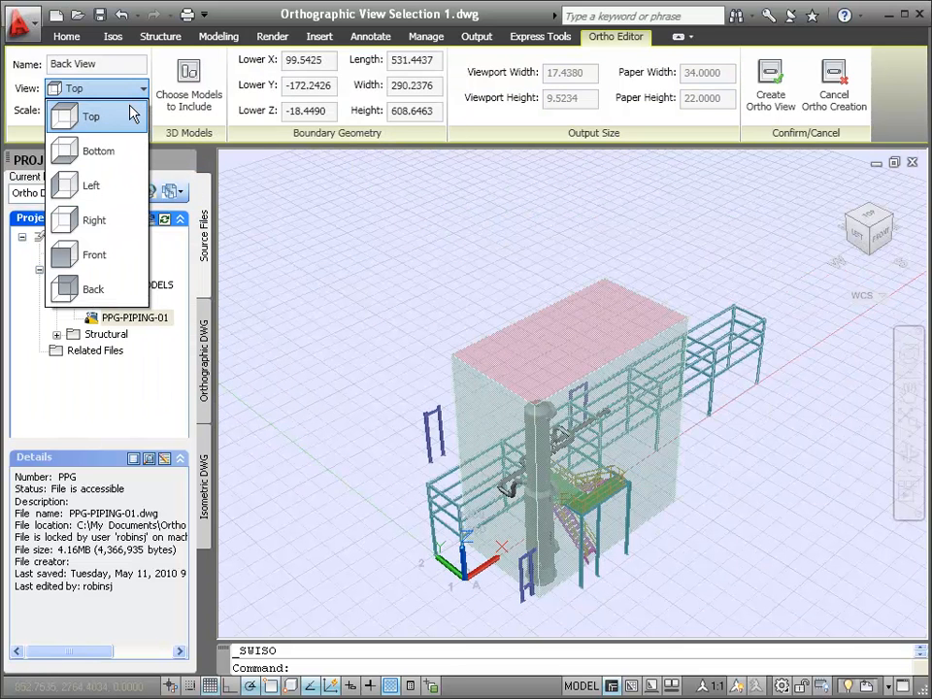
pyautogui.click(102, 291)
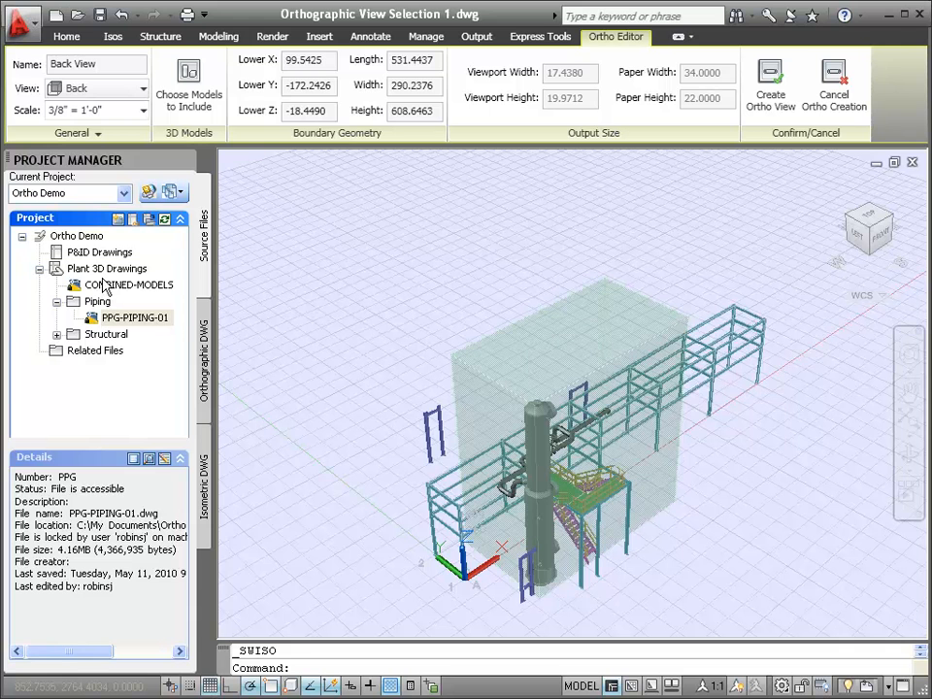
pyautogui.click(867, 219)
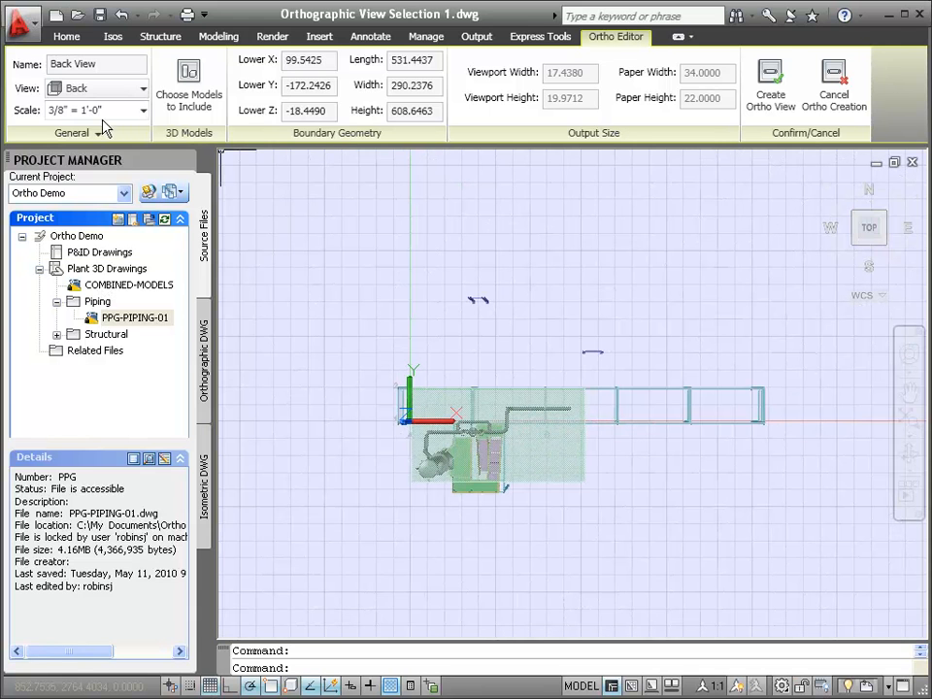
pyautogui.click(140, 114)
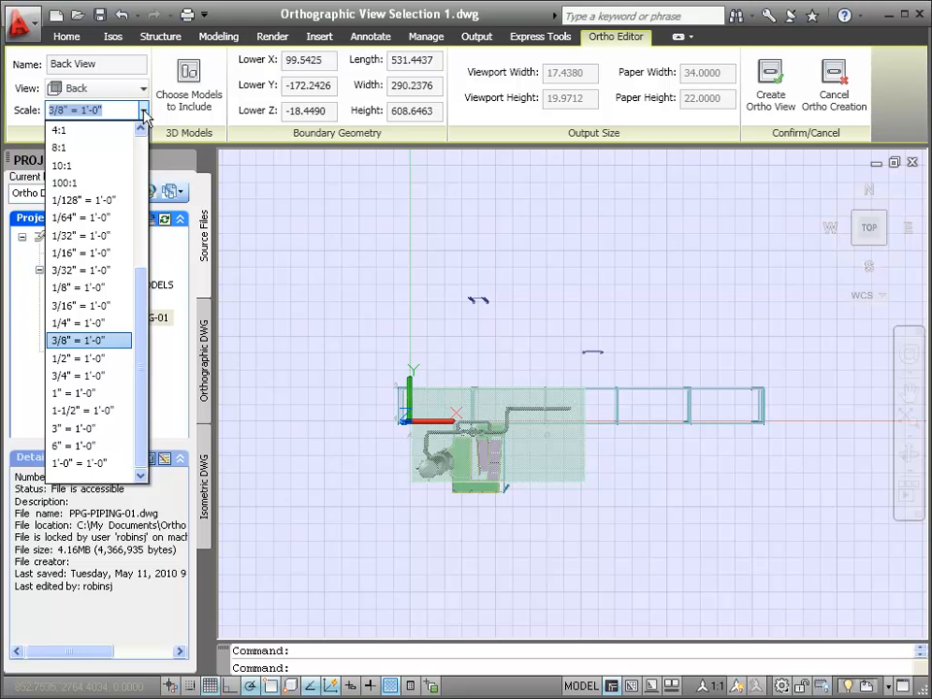
pyautogui.click(109, 307)
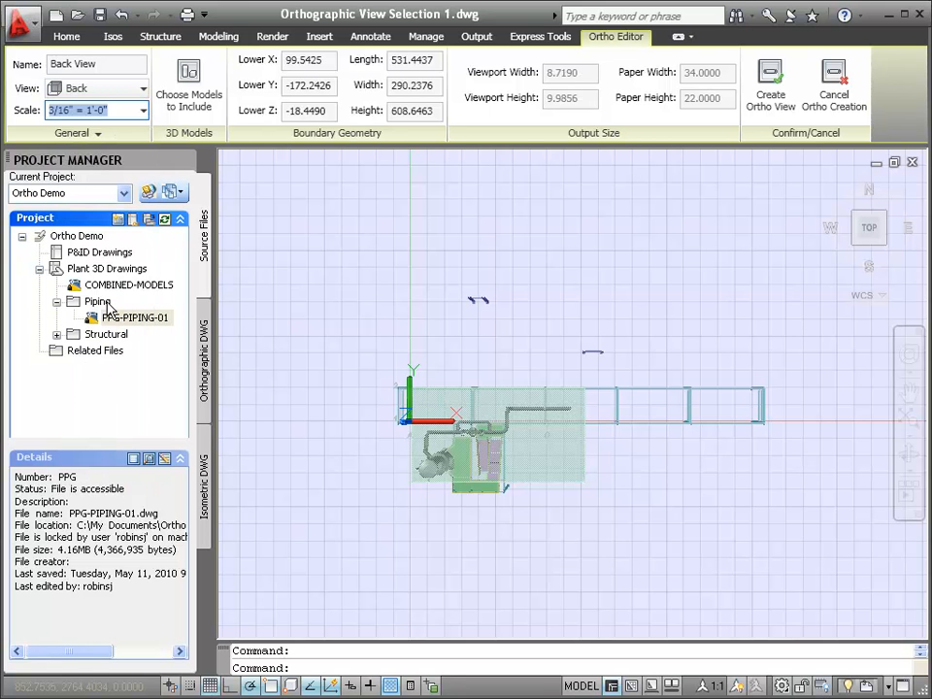
pyautogui.click(772, 88)
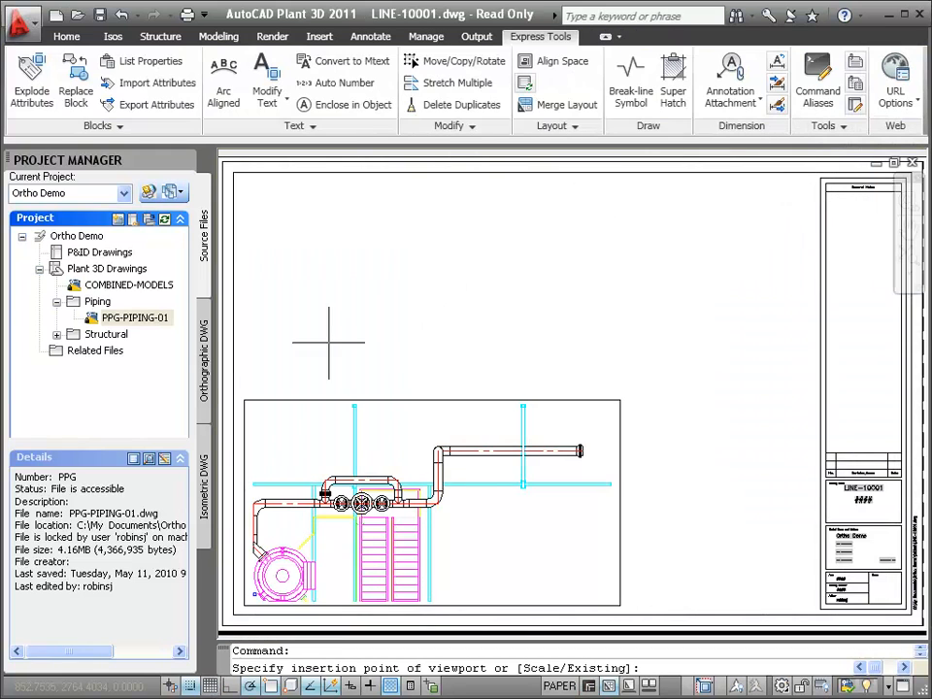
pyautogui.click(244, 397)
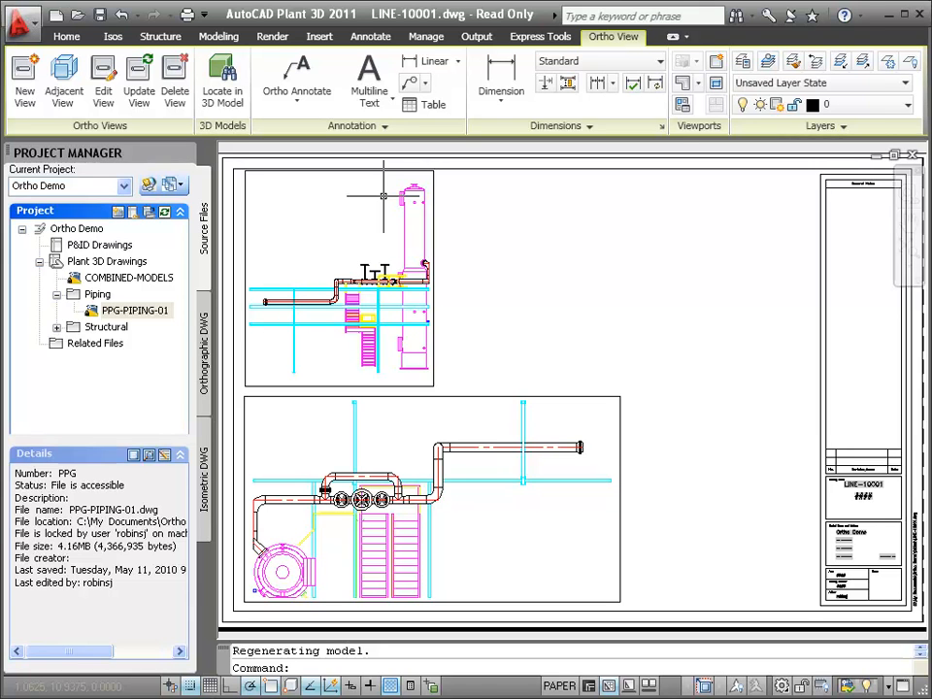
# - Create an adjacent Left view named Left View from the back view and place it to the right of that view
pyautogui.click(64, 90)
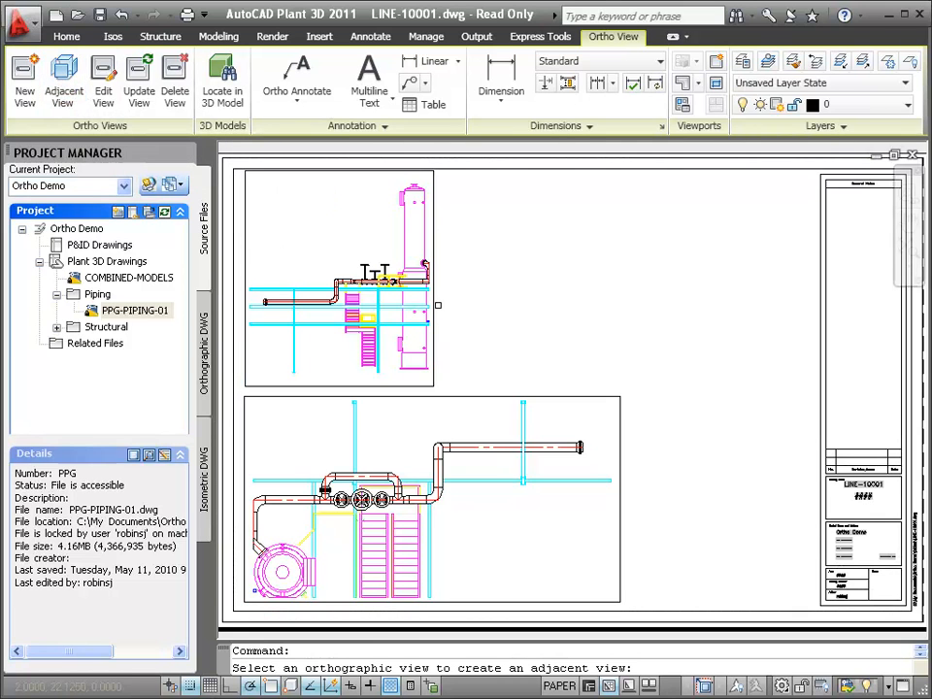
pyautogui.click(433, 306)
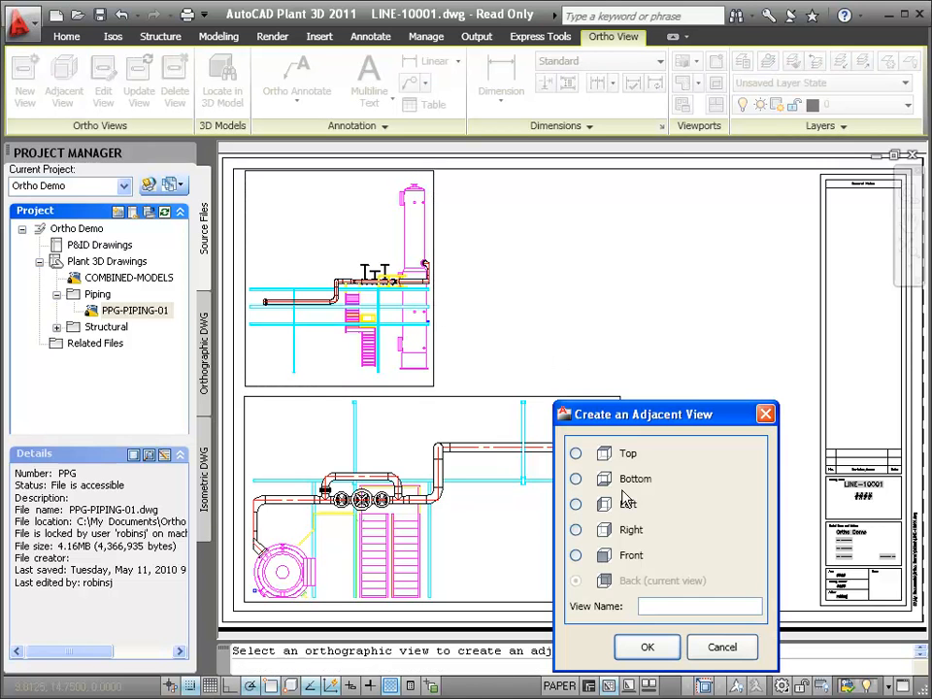
pyautogui.click(575, 505)
pyautogui.write('Left View')
pyautogui.click(648, 648)
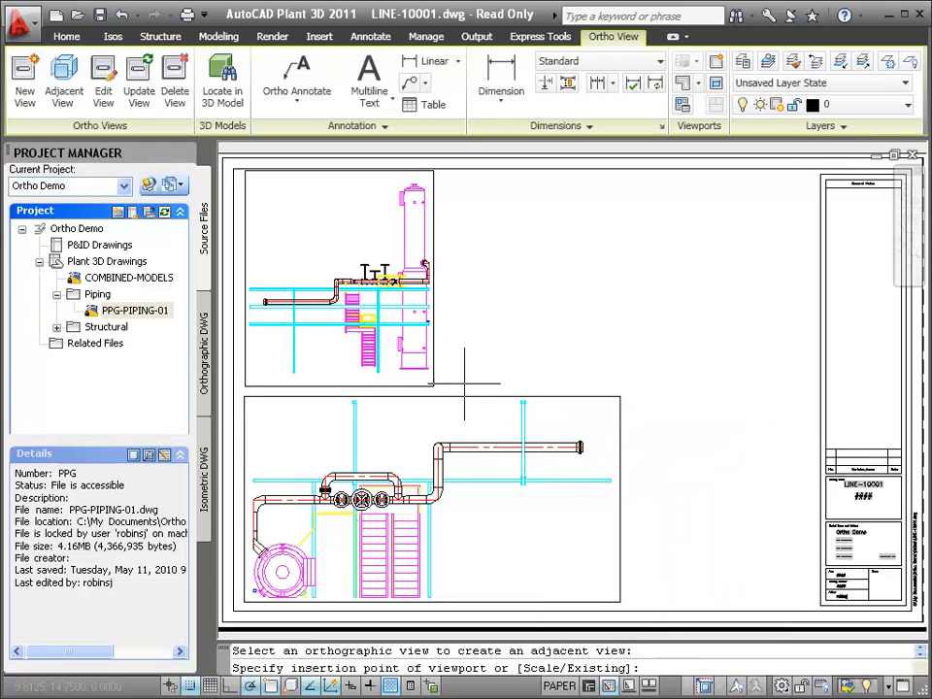
pyautogui.click(662, 309)
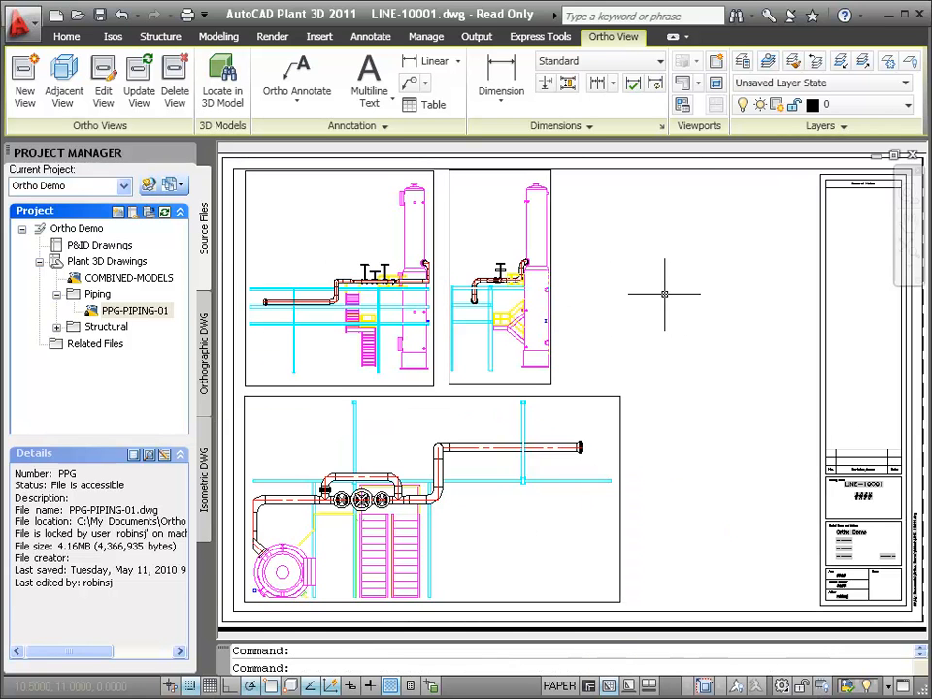
pyautogui.click(550, 264)
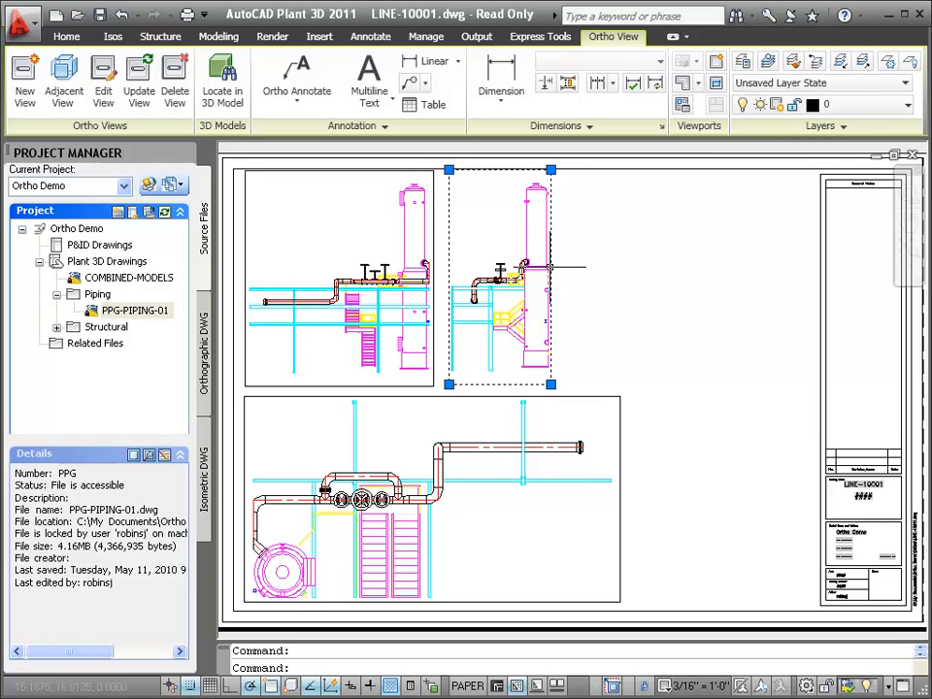
pyautogui.press('Escape')
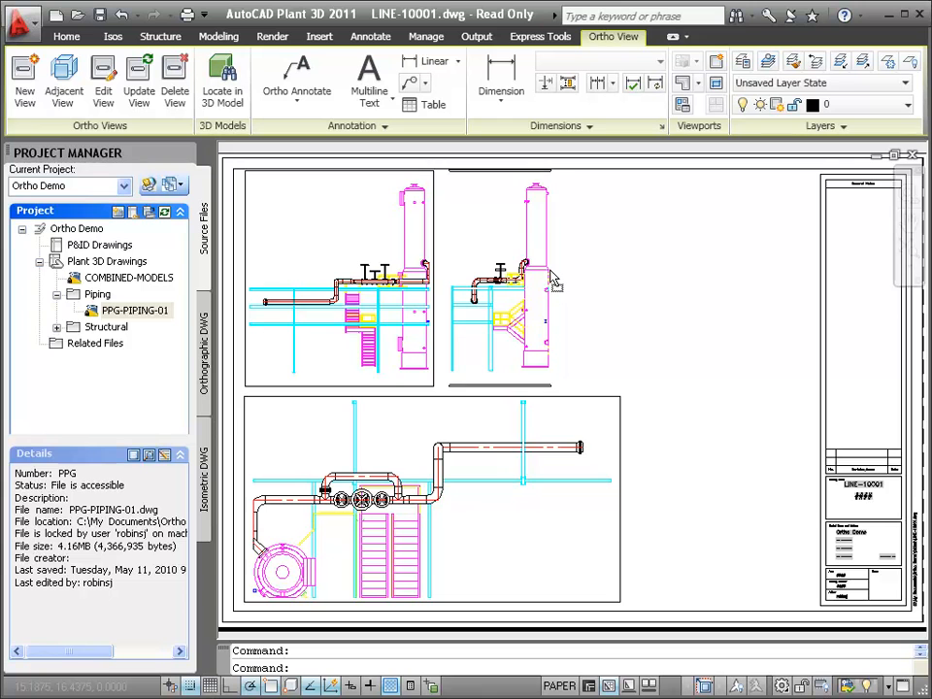
# - Start attaching the PPG-PIPING-01.dwfx file from My Documents as a DWF underlay on the LINE-10001 sheet
pyautogui.click(551, 272)
pyautogui.press('Escape')
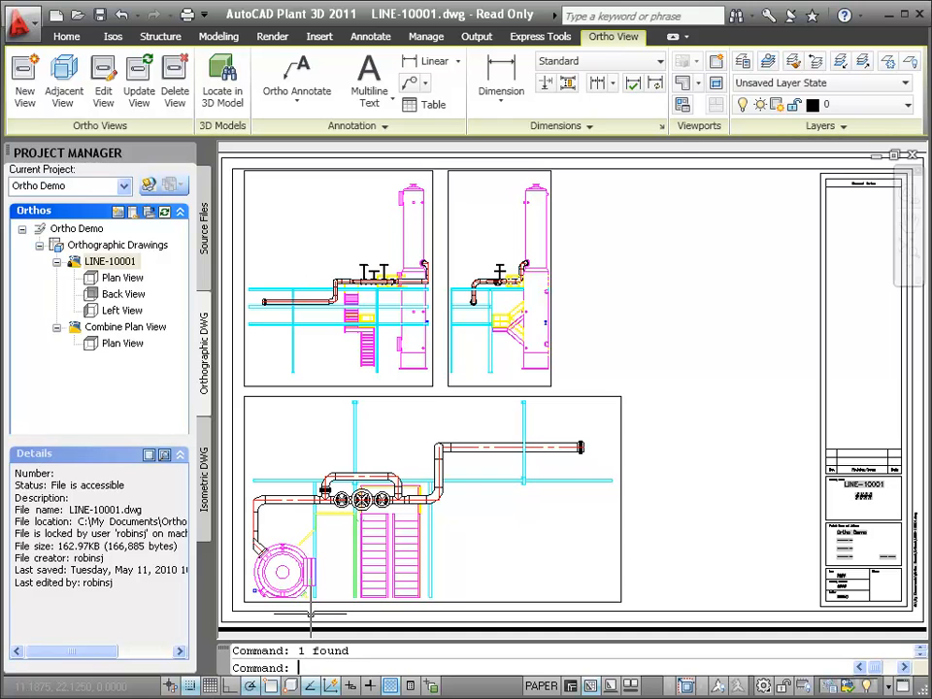
pyautogui.write('c')
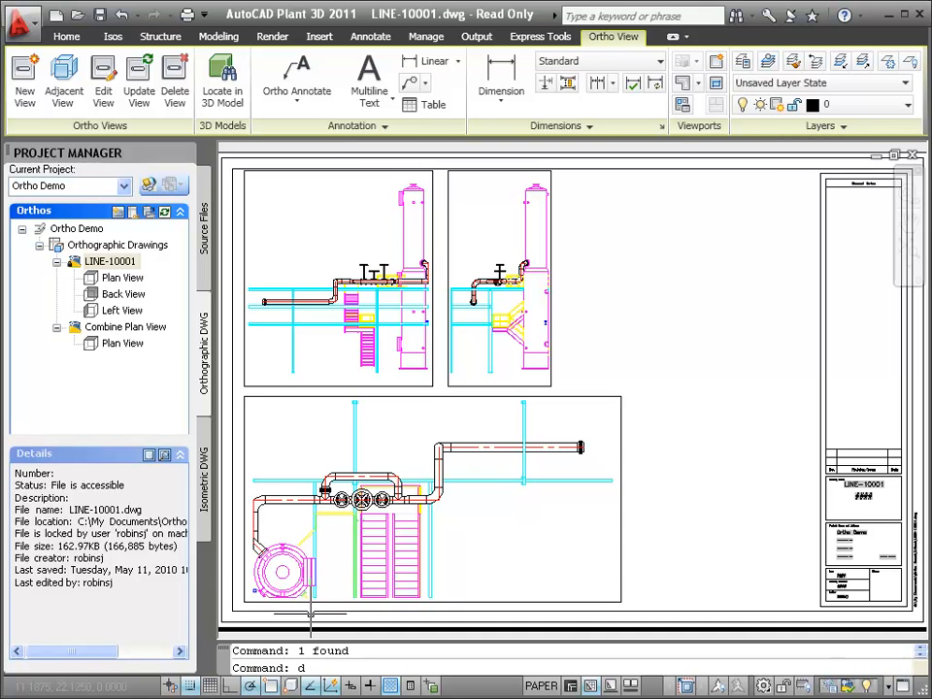
pyautogui.write('wfattach')
pyautogui.press('Return')
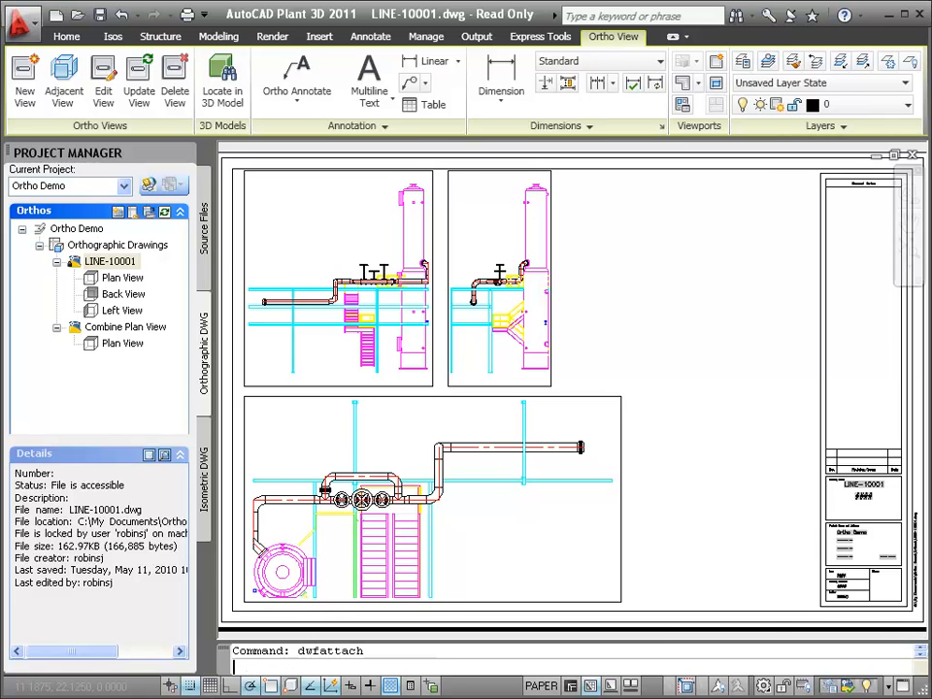
pyautogui.click(581, 493)
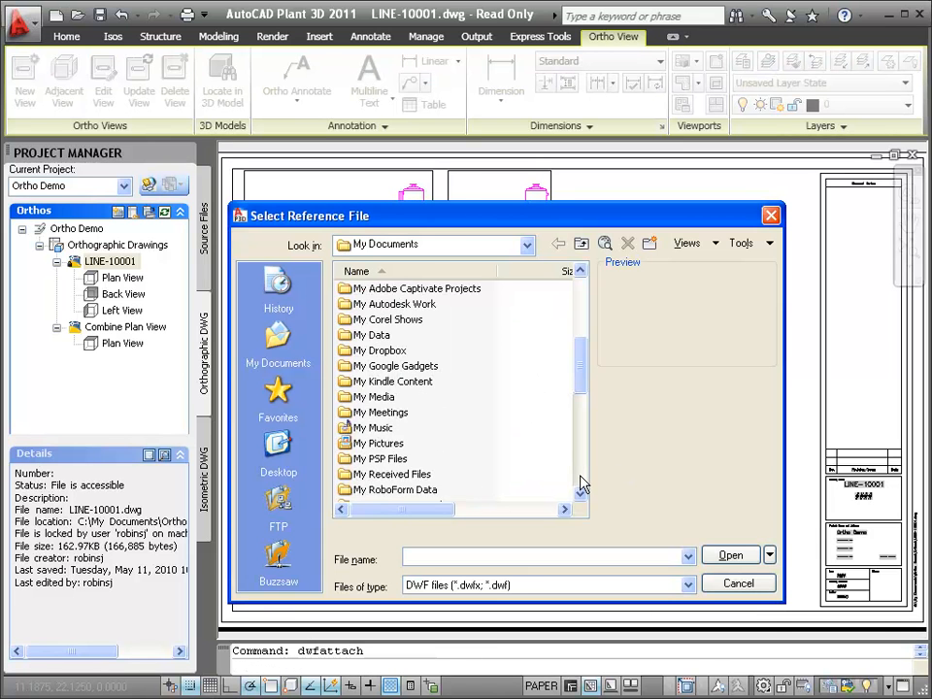
pyautogui.click(408, 489)
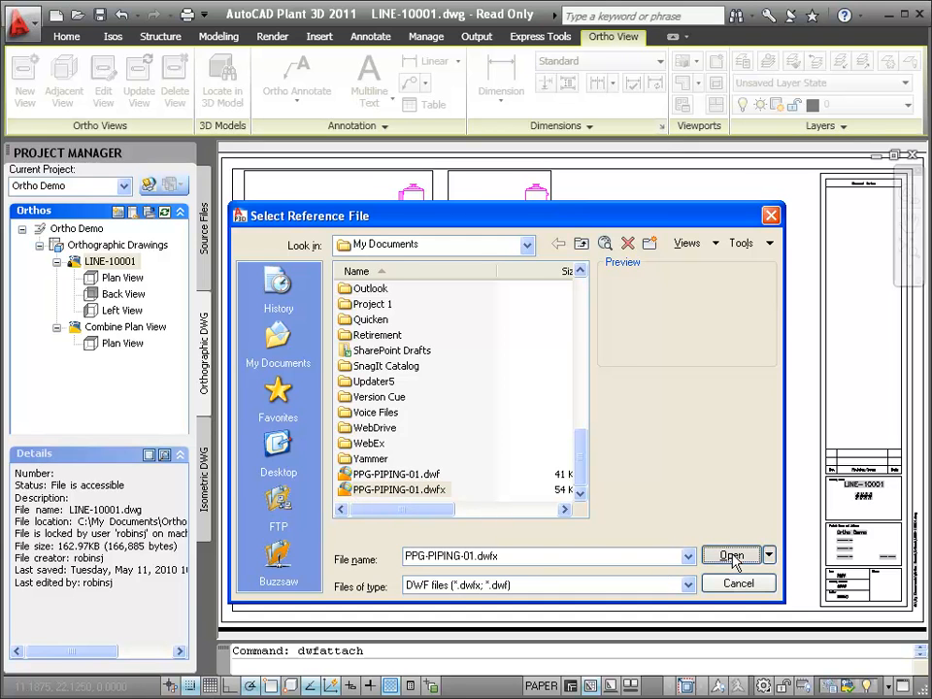
pyautogui.click(732, 557)
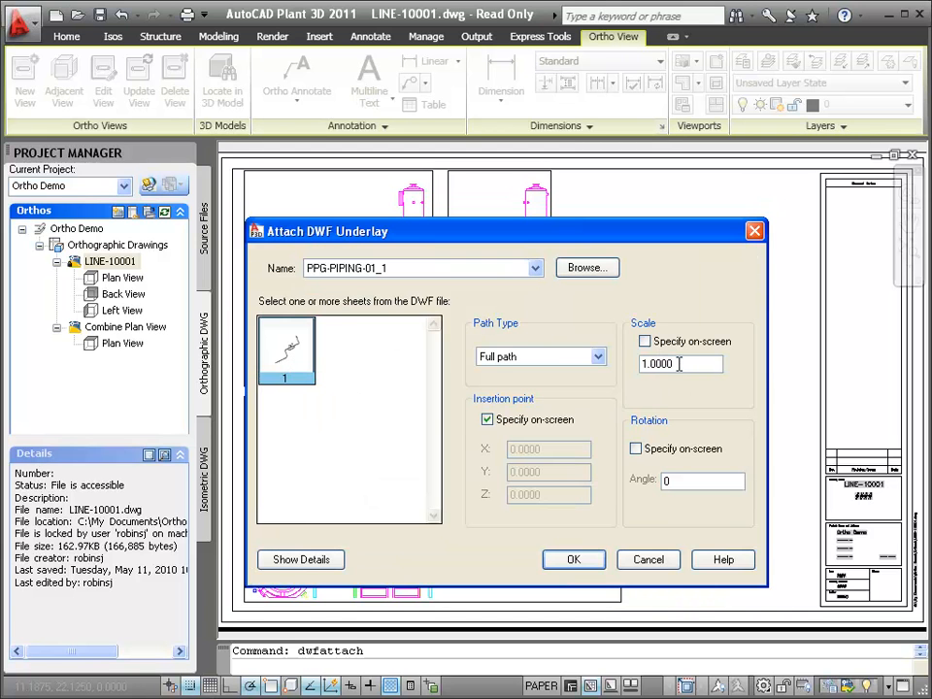
# - Set the underlay's scale to 0.0250 and insert it in the empty sheet area to the right of the Left View
pyautogui.doubleClick(679, 363)
pyautogui.write('0.0250')
pyautogui.click(570, 562)
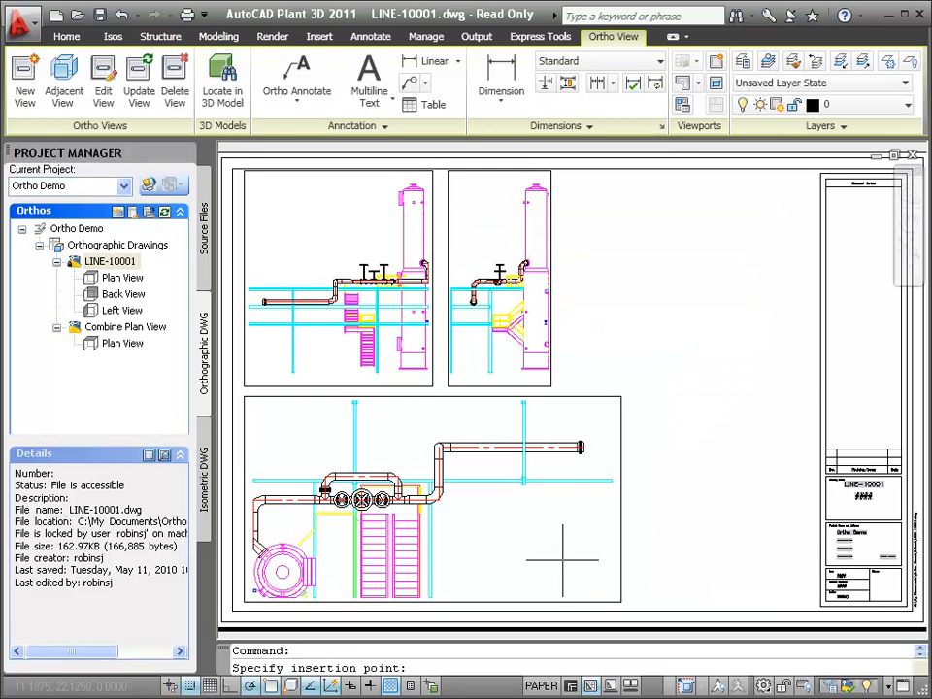
pyautogui.click(655, 395)
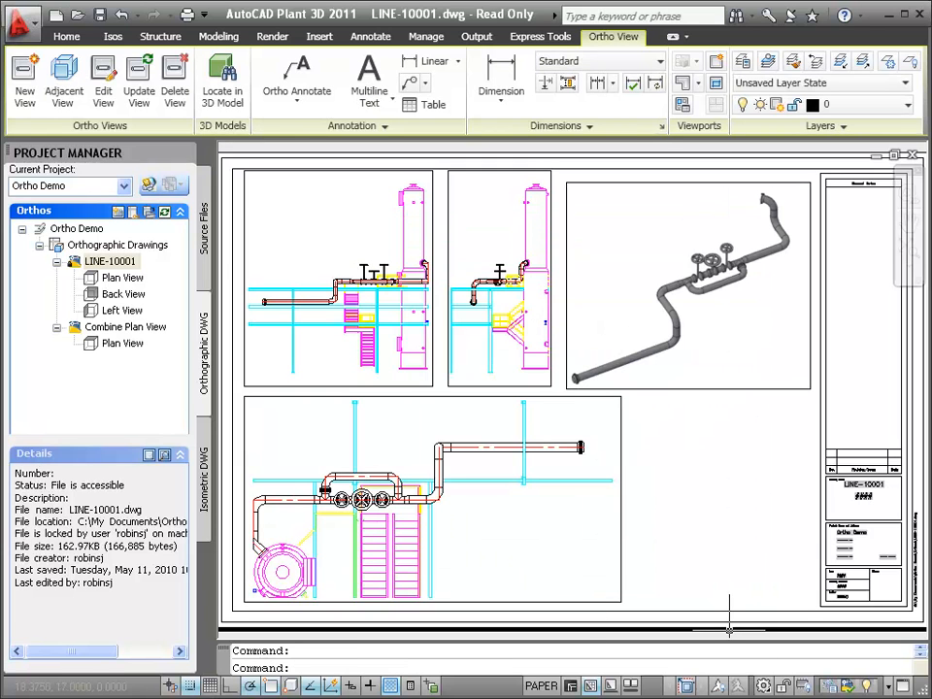